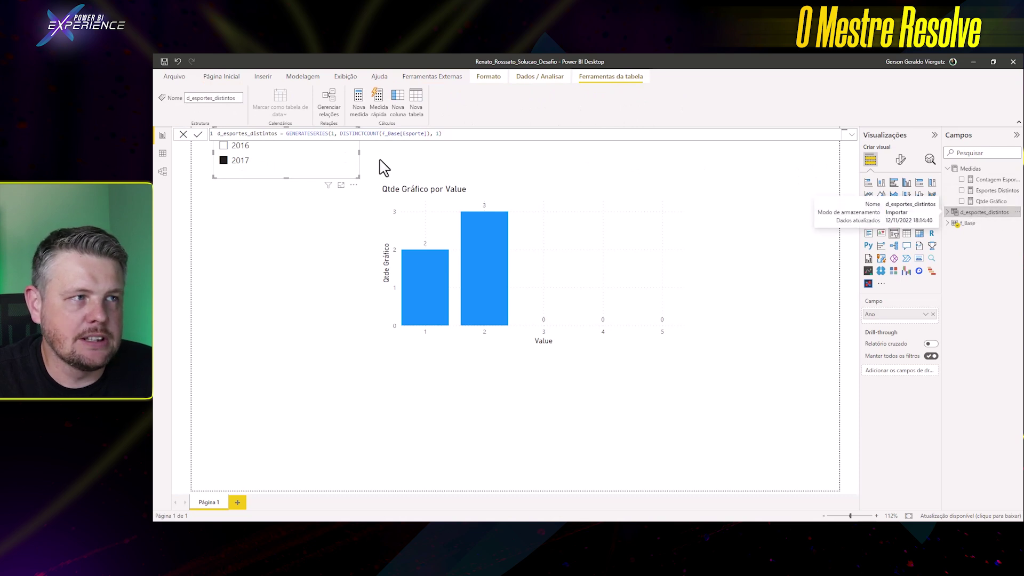
Inspect the rows of the d_esportes_distintos table in data view and return to the report page
click(164, 154)
click(978, 180)
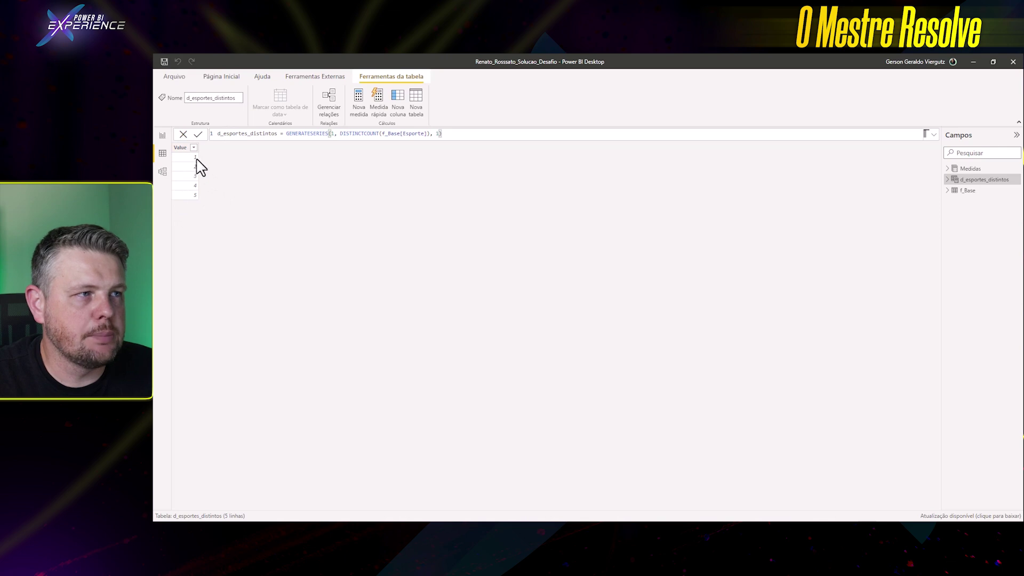
click(165, 142)
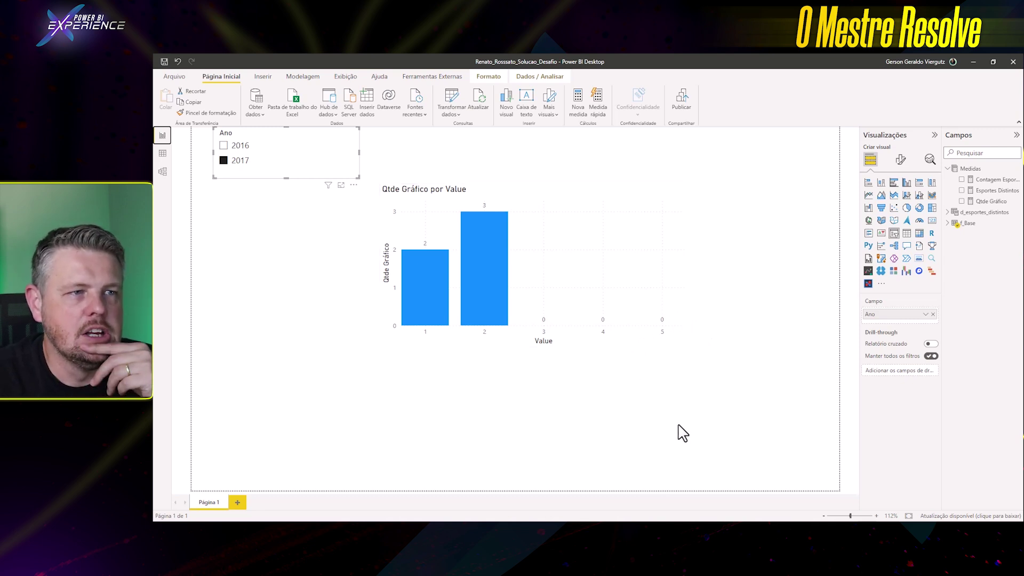
Compare the Qtde Gráfico chart filtered by 2016 and 2017, and review the Qtde Gráfico measure's DAX formula without editing it
click(224, 145)
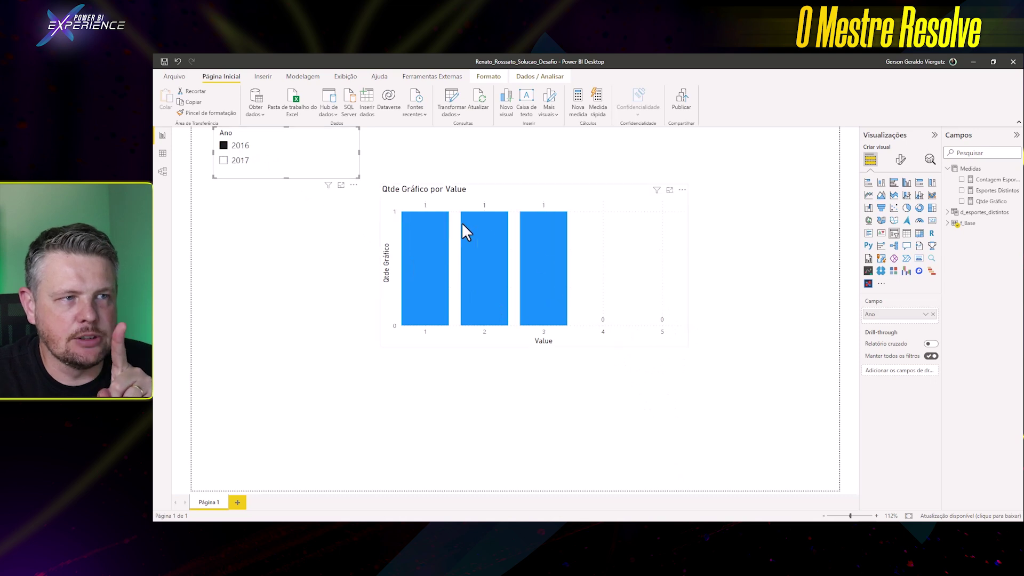
click(231, 160)
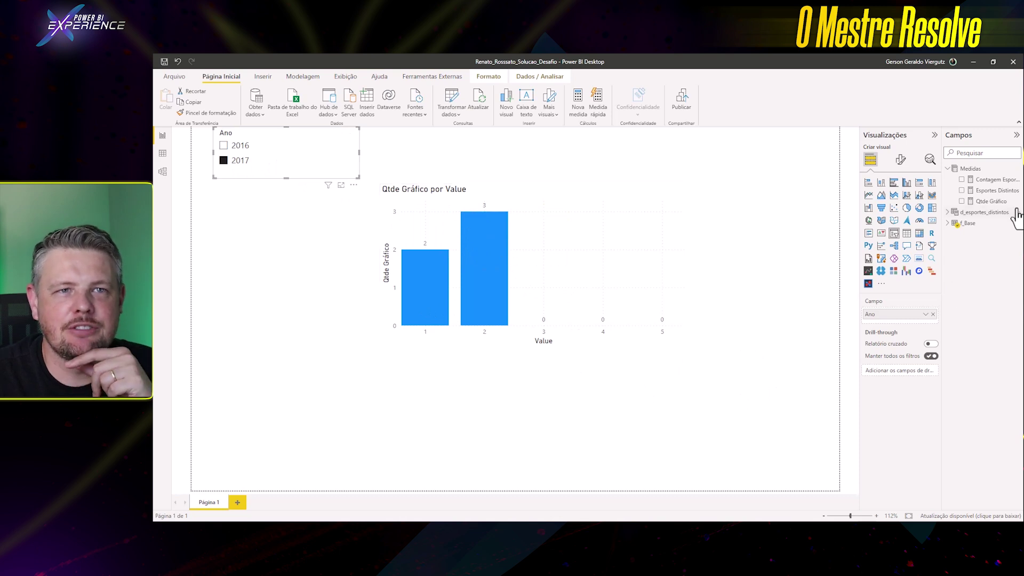
click(973, 204)
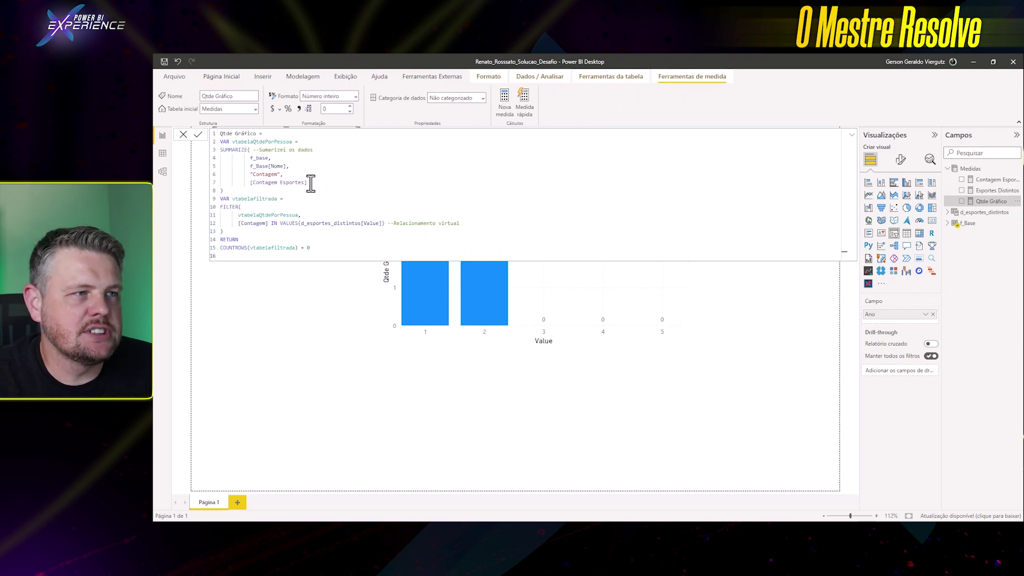
drag(224, 116, 459, 223)
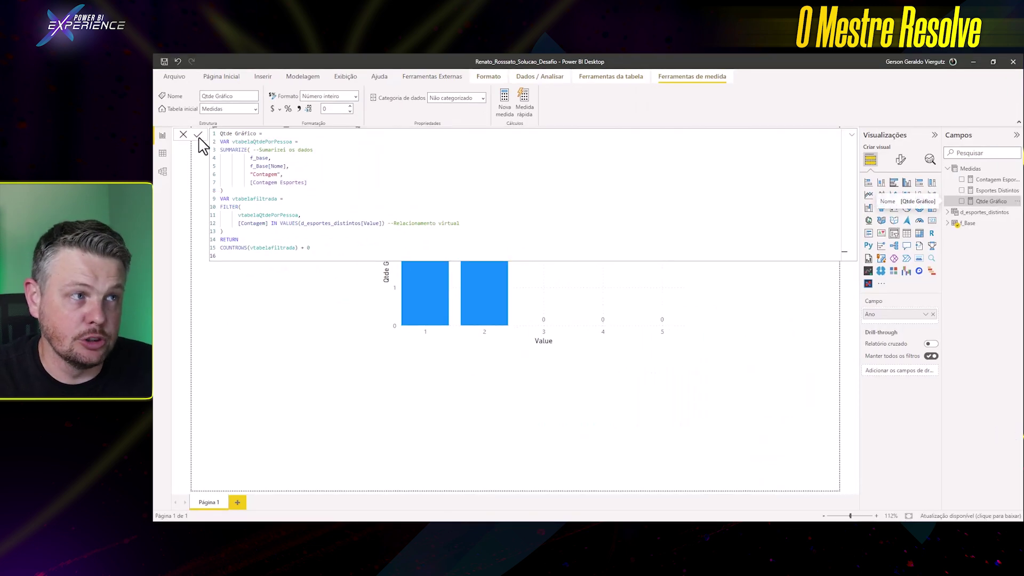
click(183, 135)
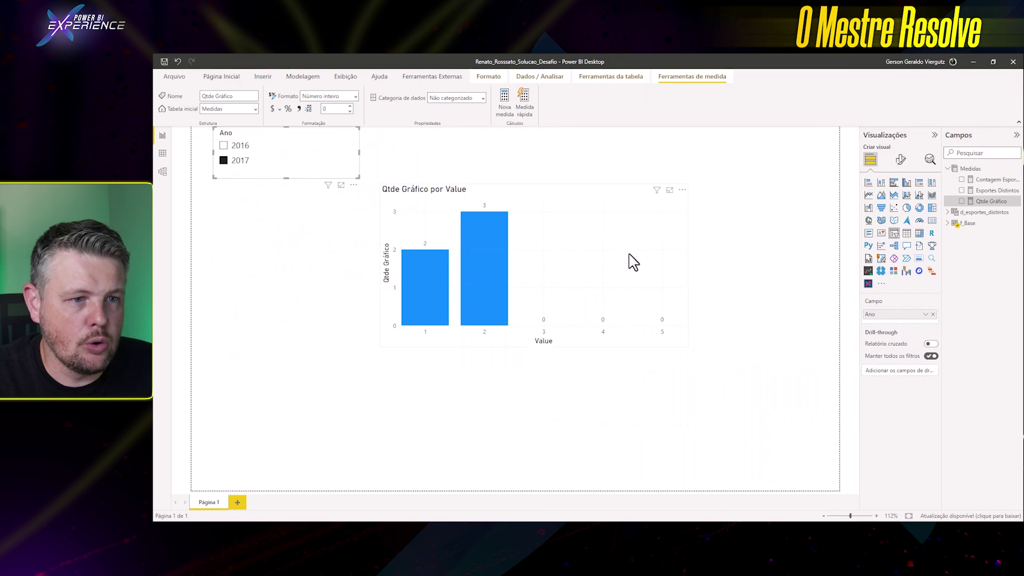
Switch to the QtdePessoasPorQtdeEsportes report and compare its chart filtered by Ano 2016 and 2017
mouse_move(696, 528)
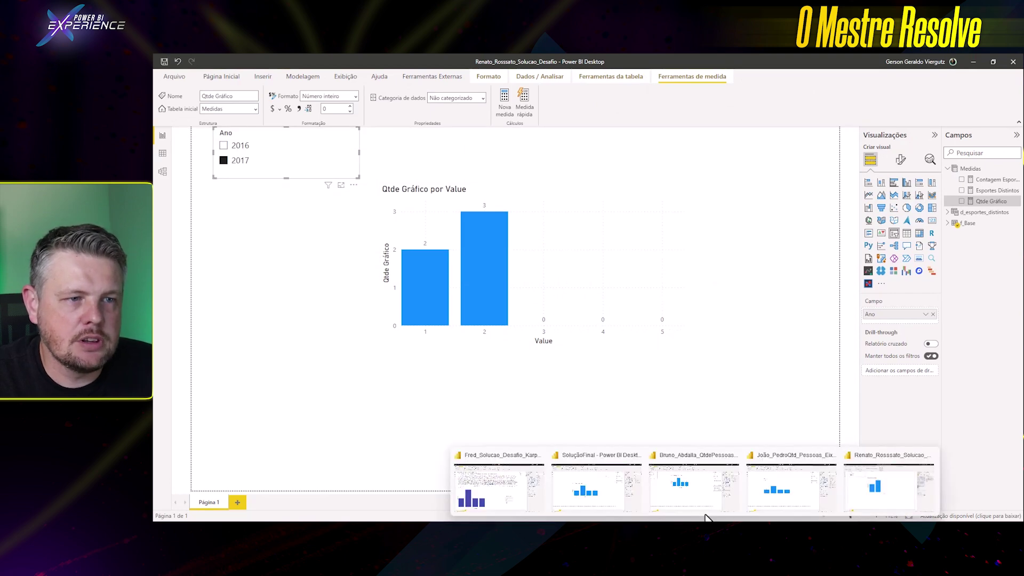
click(702, 488)
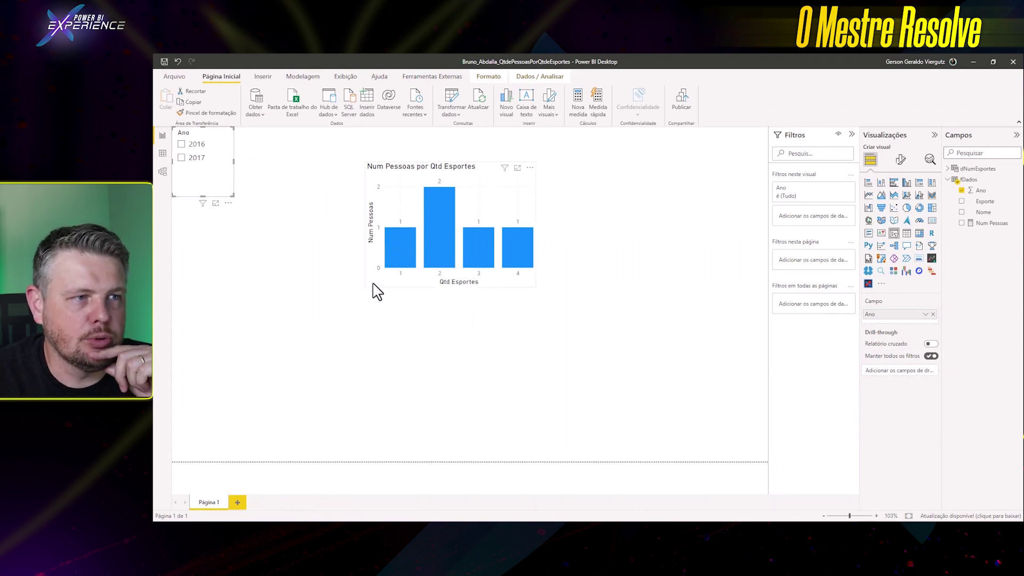
click(196, 148)
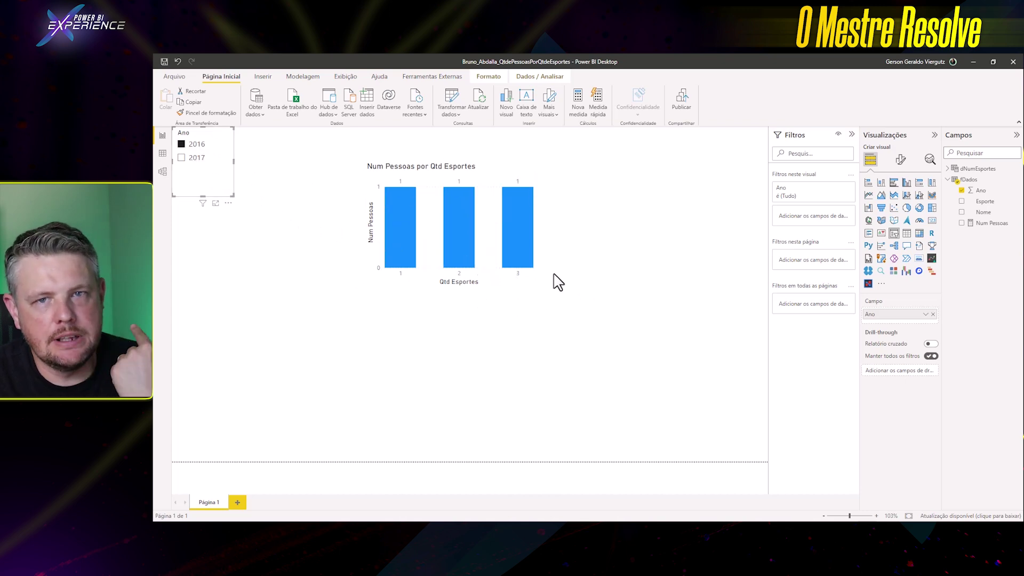
click(195, 158)
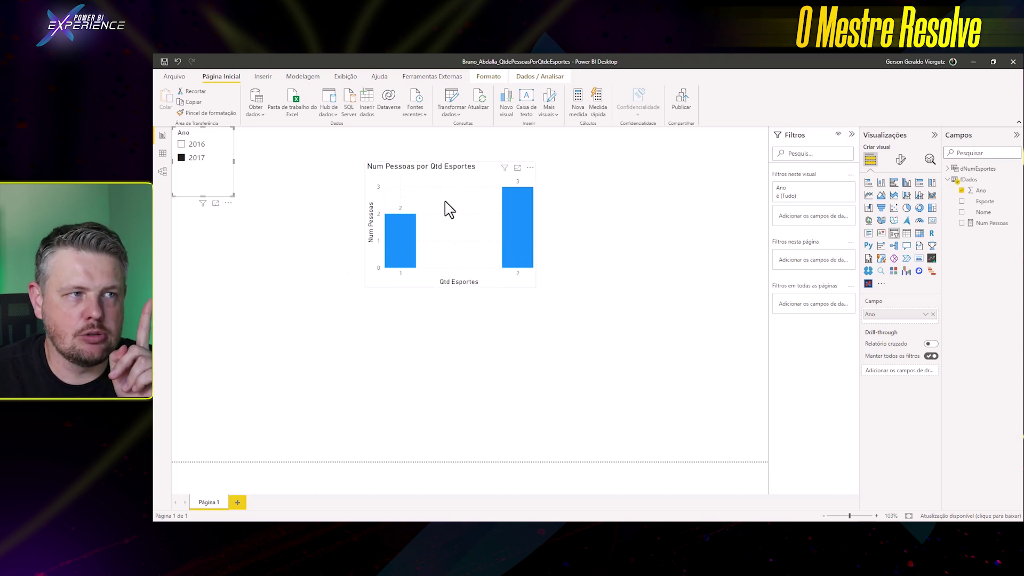
click(196, 144)
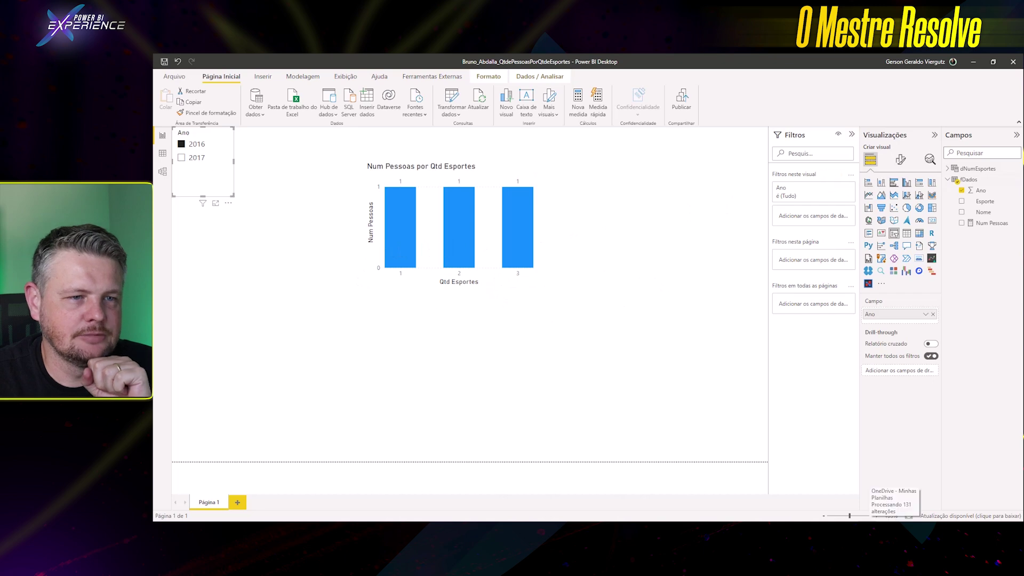
Close the QtdePessoasPorQtdeEsportes report and the report containing the Qtde Gráfico por Value chart
click(1012, 63)
click(637, 305)
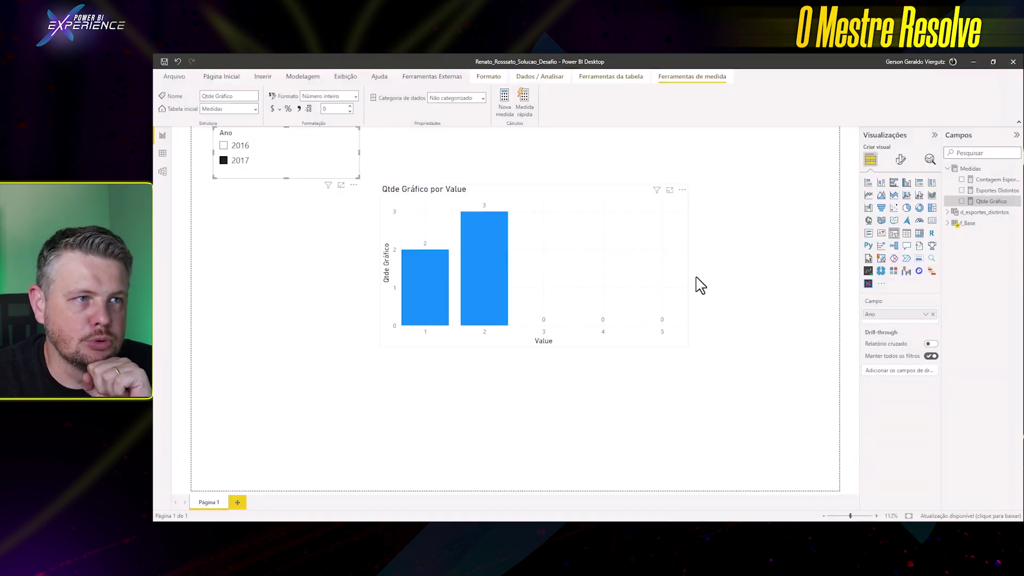
click(1012, 63)
click(638, 307)
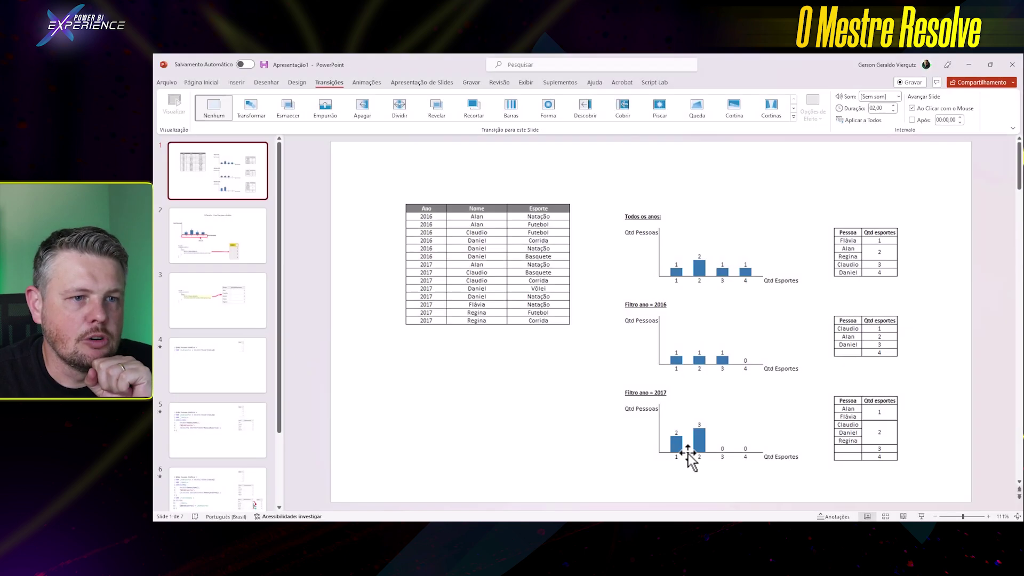
Switch to the report titled "Desafios: Criar um Histograma usando visuais nativos" and examine its explanation text and histogram
click(695, 531)
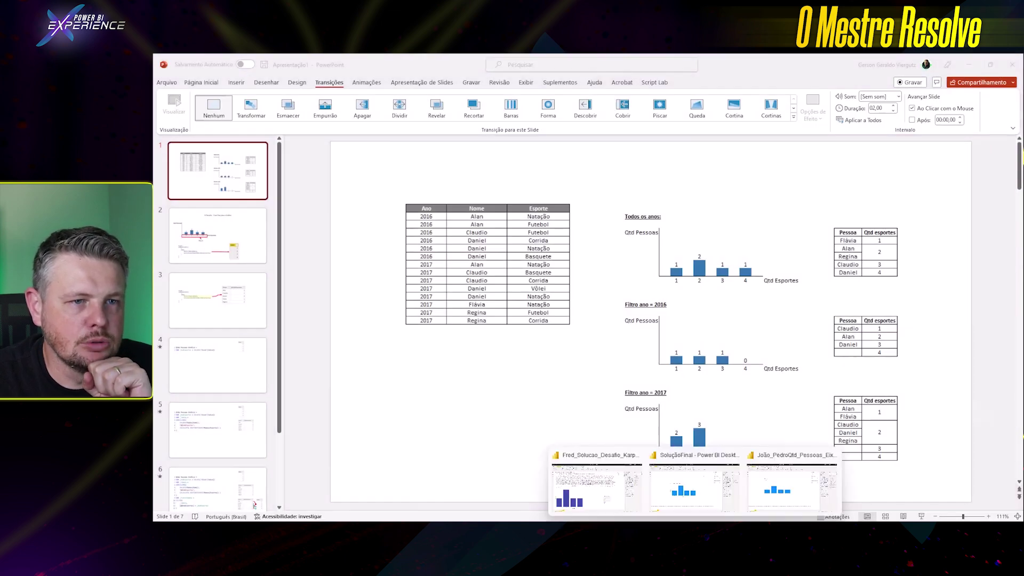
click(592, 491)
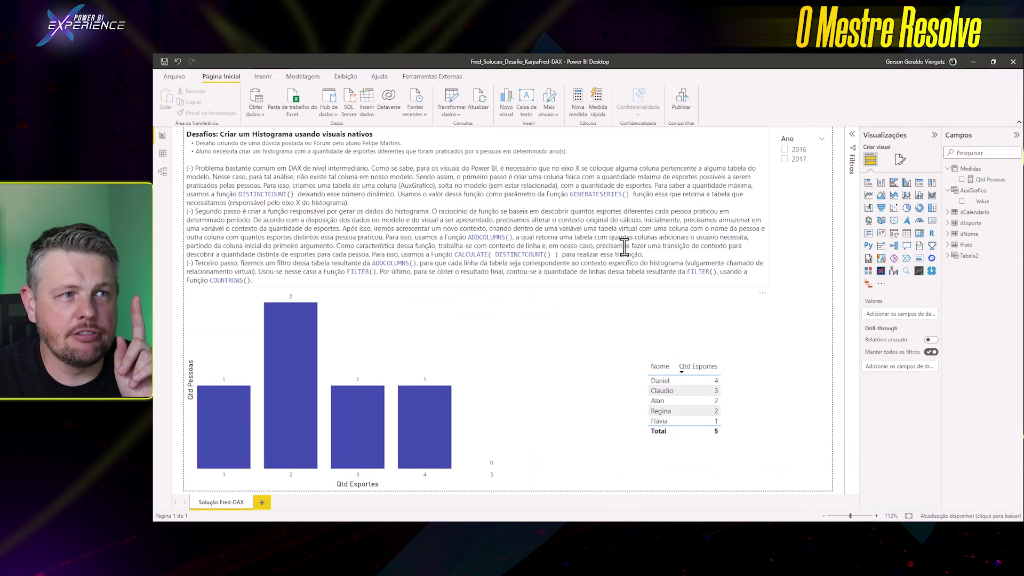
click(644, 245)
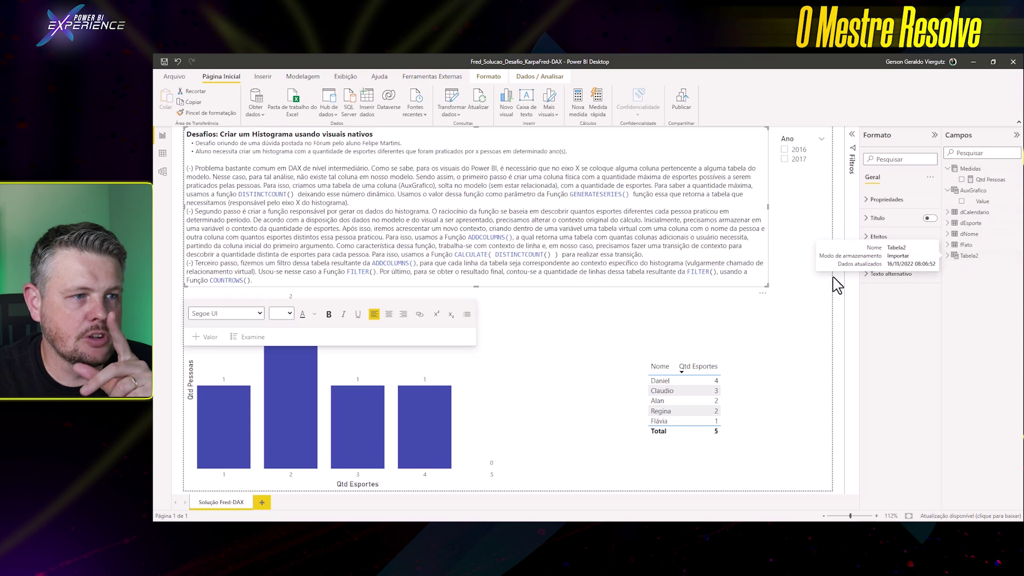
click(612, 382)
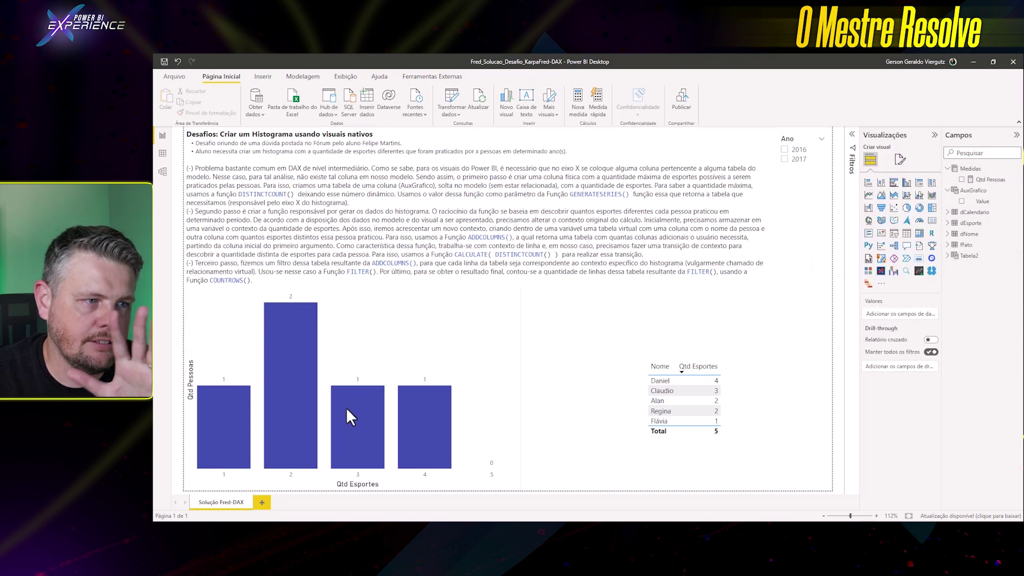
mouse_move(345, 410)
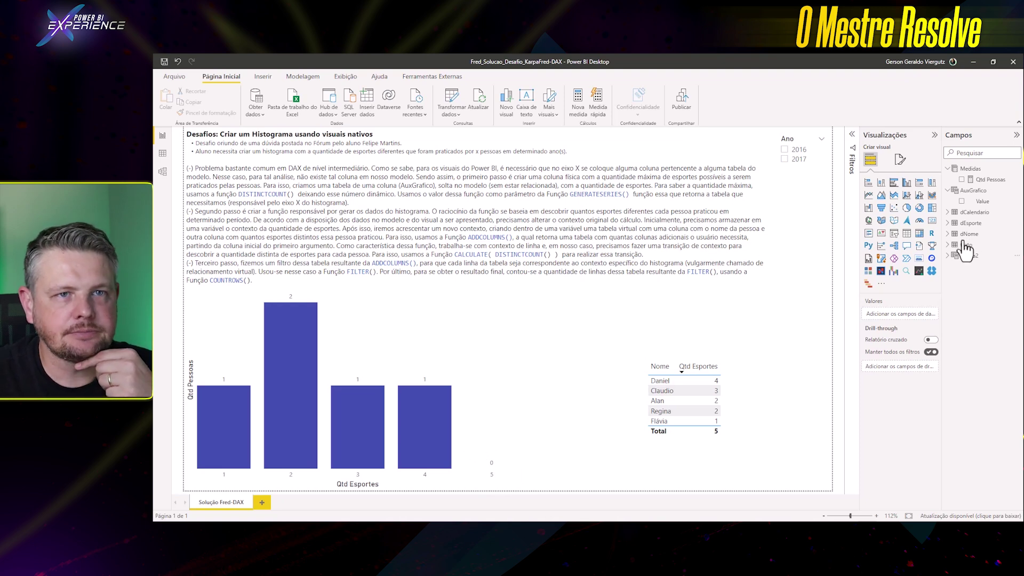
Compare the histogram filtered by Ano 2017 and 2016, and highlight GENERATESERIES() in the explanation text
click(800, 158)
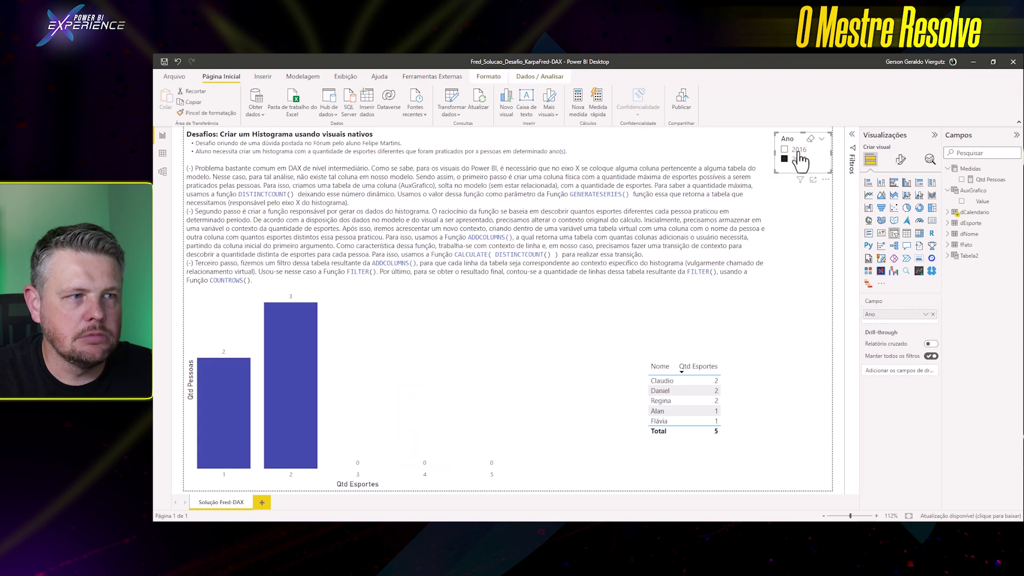
click(473, 221)
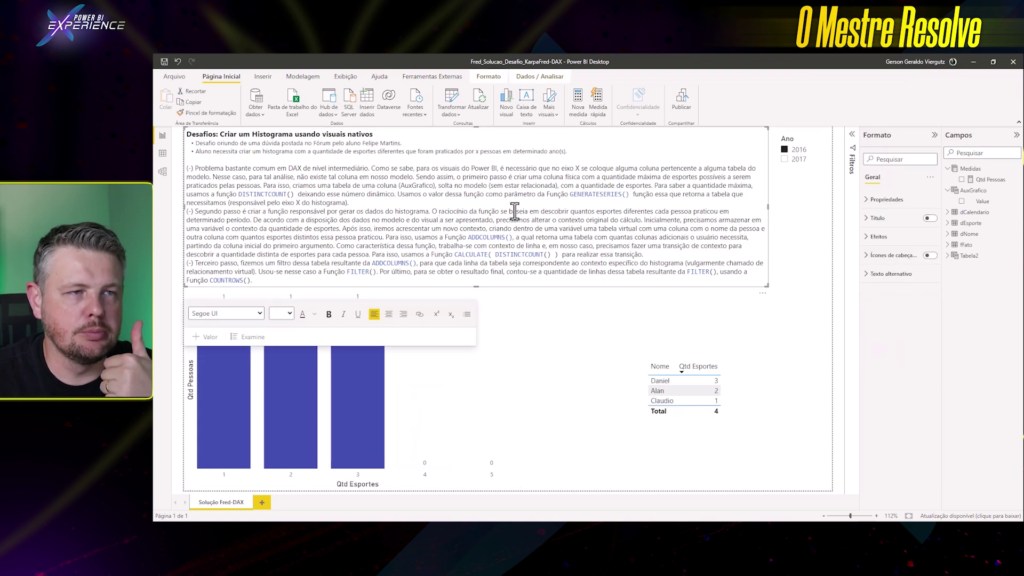
drag(564, 195, 631, 195)
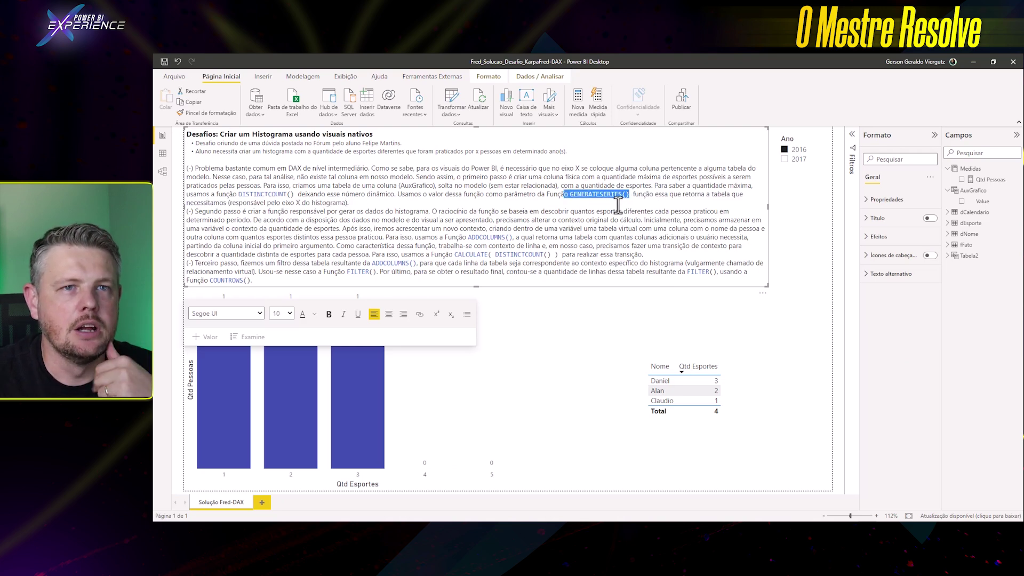
click(605, 324)
Close the histogram challenge report and switch to the Qtd_Pessoas_Eixo_Dinamico report
click(1013, 61)
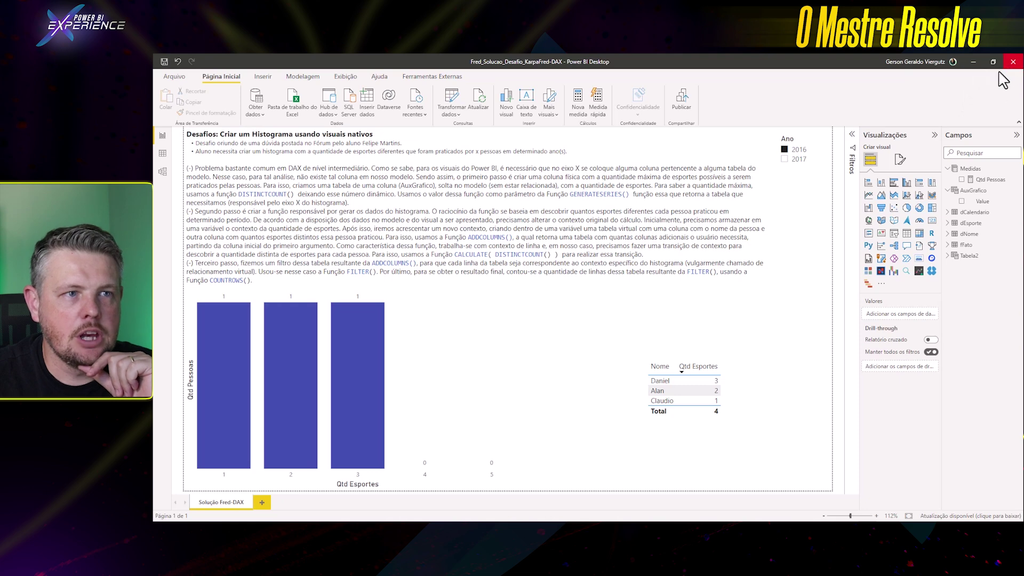
click(638, 309)
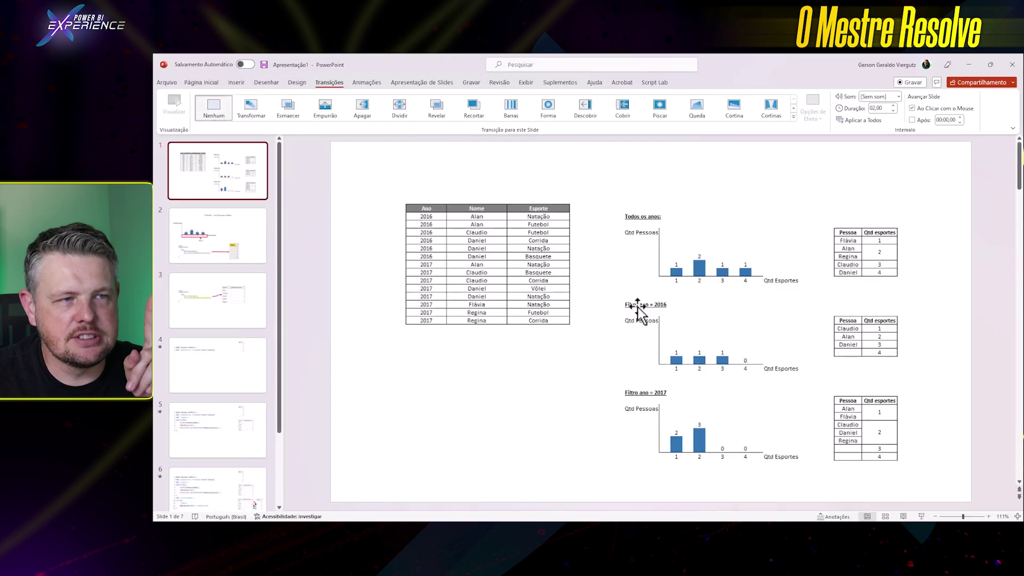
click(703, 511)
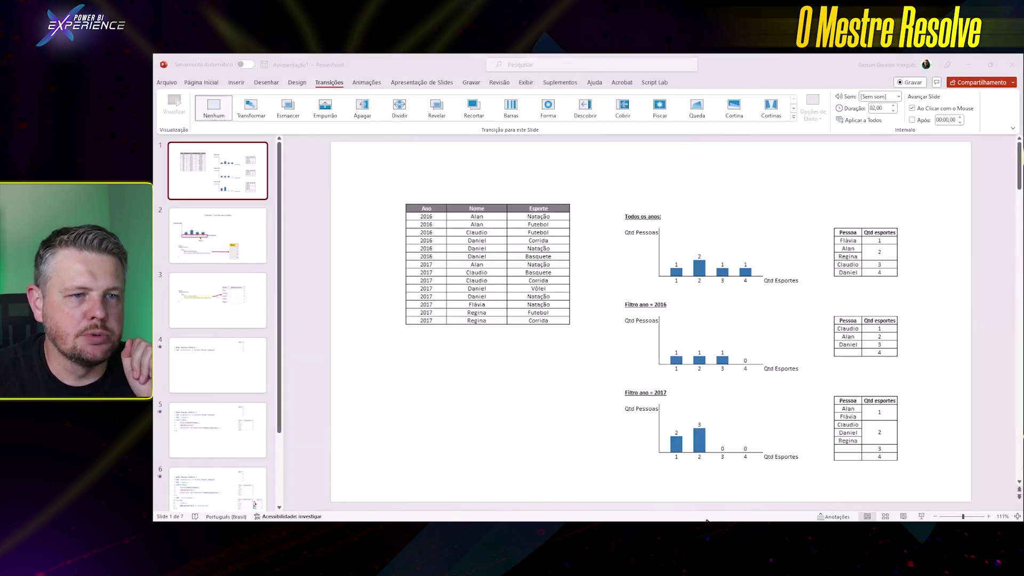
click(722, 487)
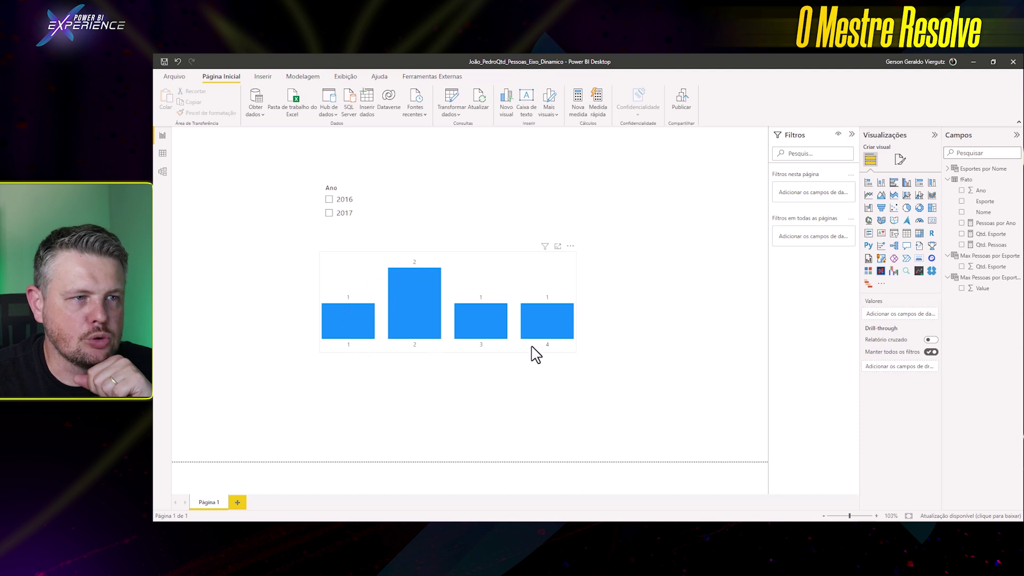
Compare the dynamic-axis chart filtered by Ano 2016, by 2017 and with no year selected, leaving the filter cleared
click(340, 200)
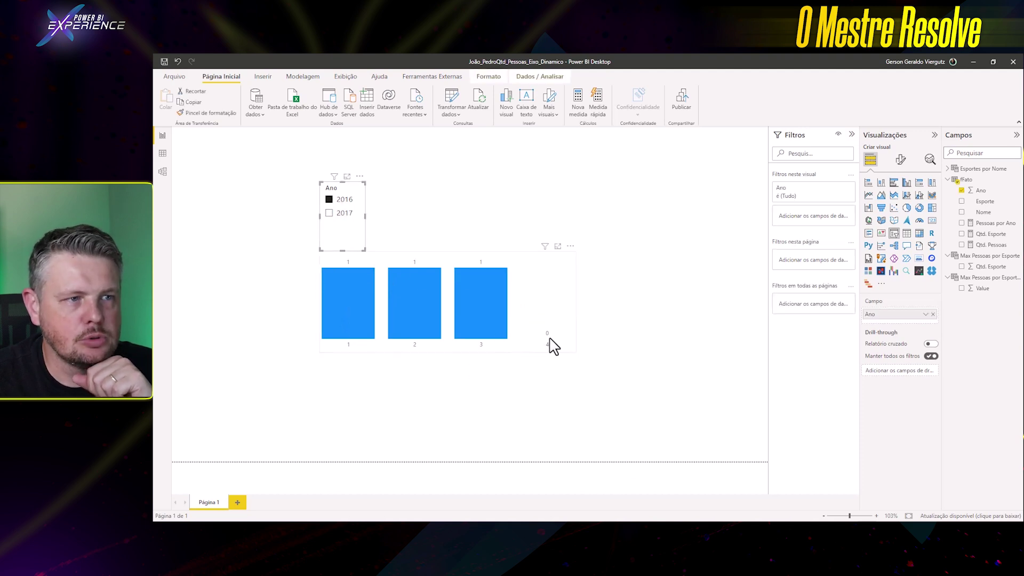
click(341, 213)
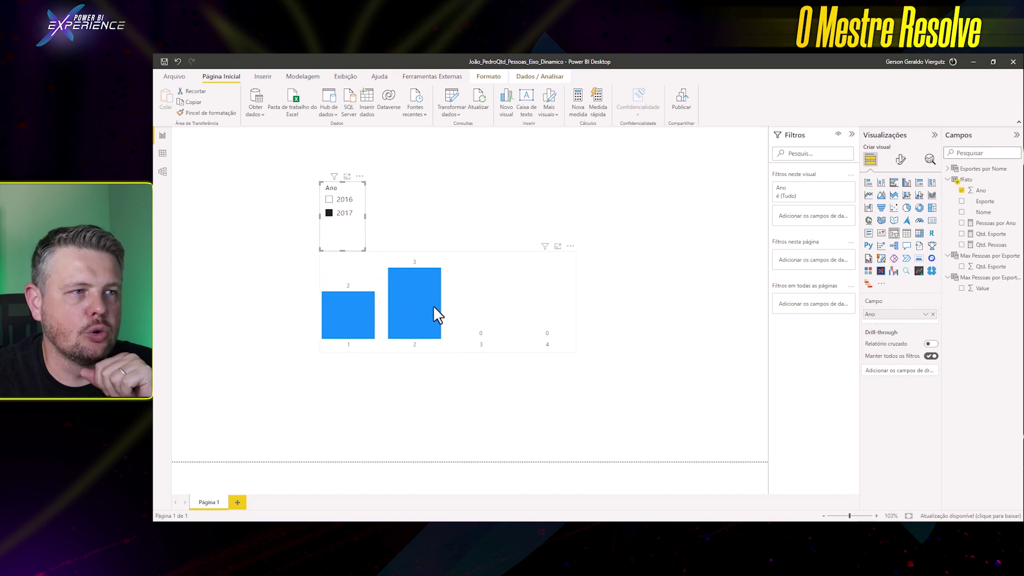
click(661, 358)
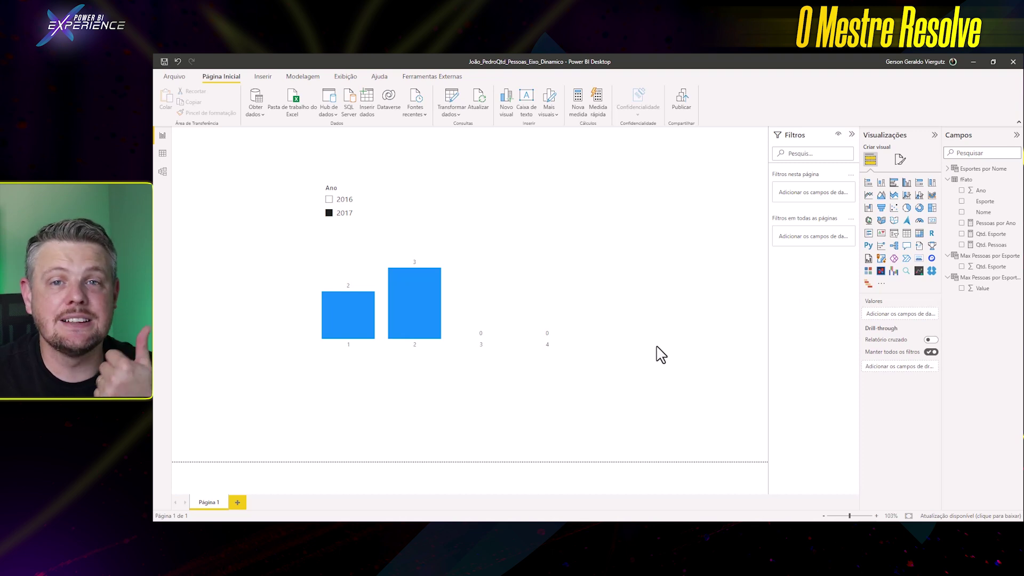
click(347, 214)
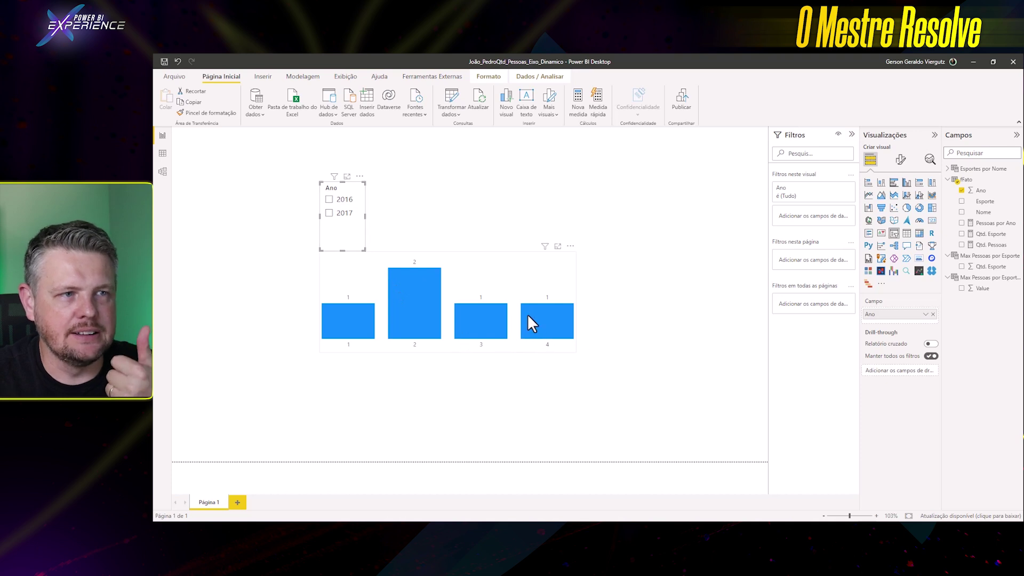
click(344, 209)
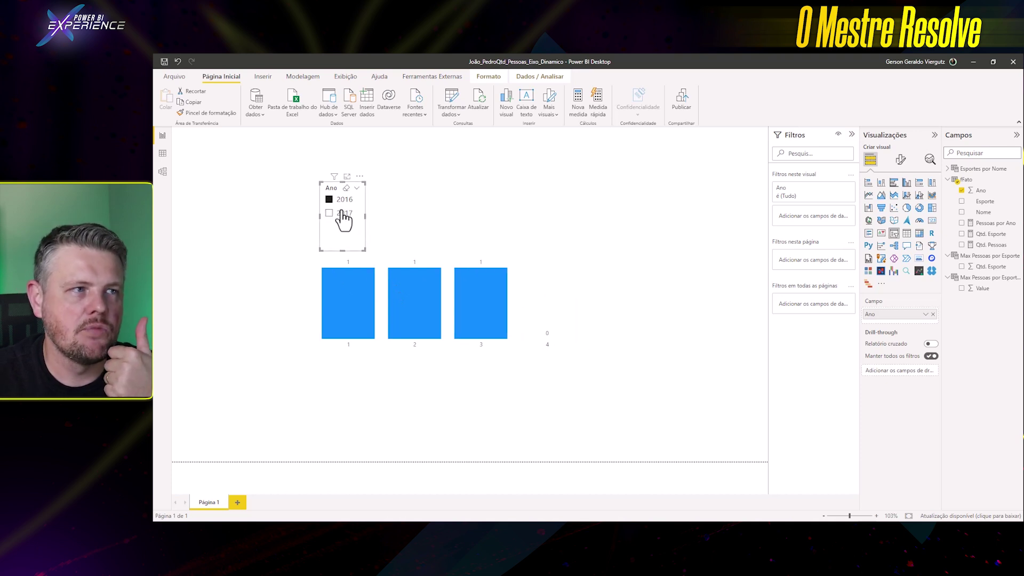
click(340, 213)
click(574, 208)
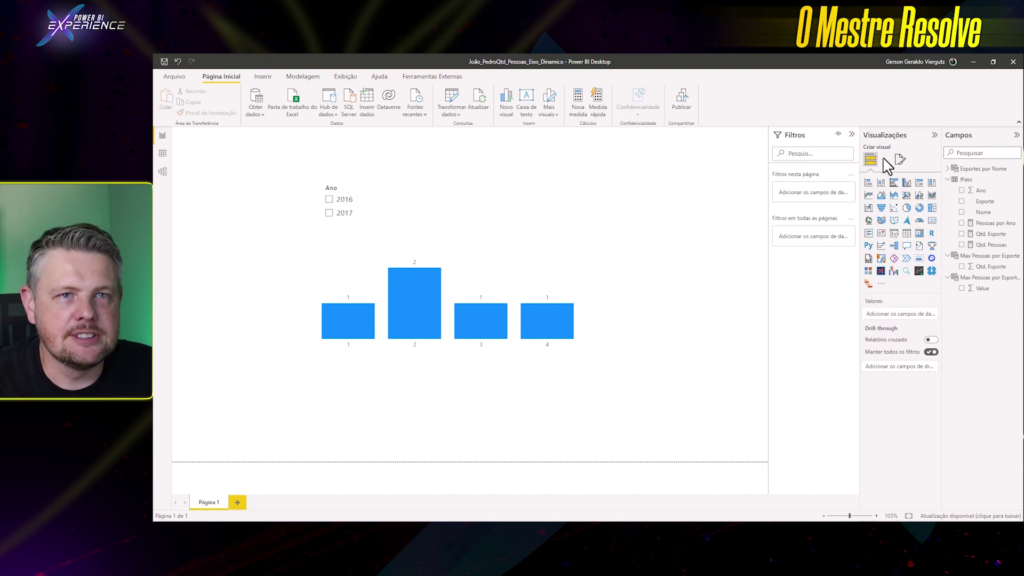
Review the Max Pessoas por Esporte2 table's formula and outline its GENERATESERIES expression with a red rectangle
click(970, 256)
click(978, 278)
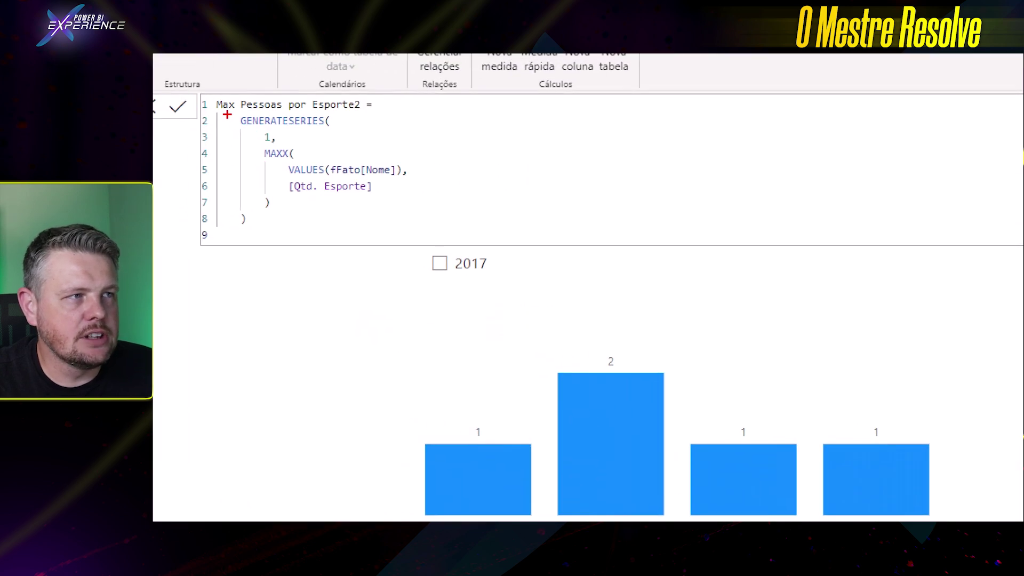
mouse_move(227, 114)
mouse_down()
mouse_move(375, 194)
mouse_move(426, 243)
mouse_up()
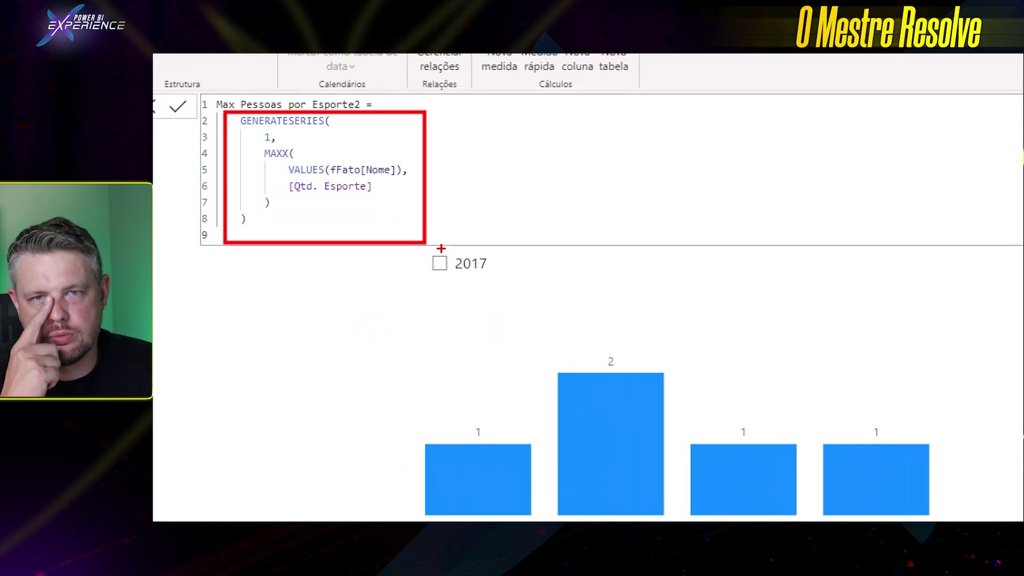
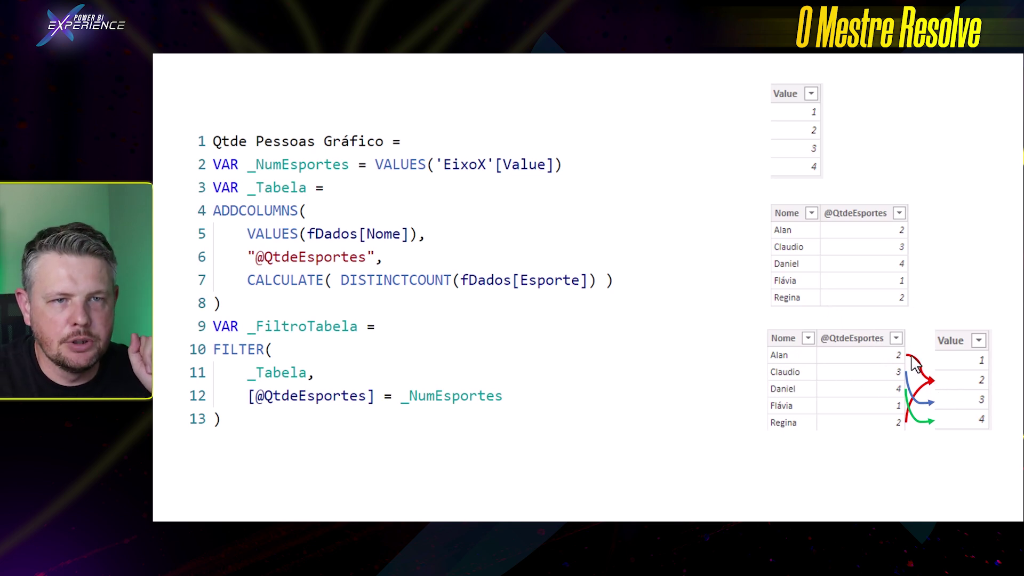
Reveal the slide's RETURN and COUNTROWS(_FiltroTabela) + 0 lines for the Qtde Pessoas Gráfico measure and end the slideshow
click(979, 427)
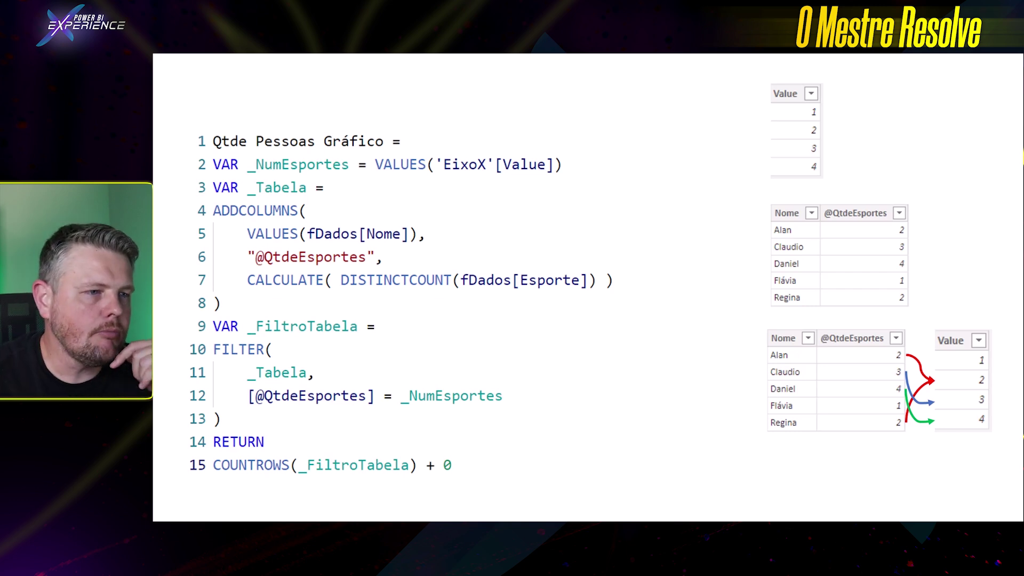
click(494, 473)
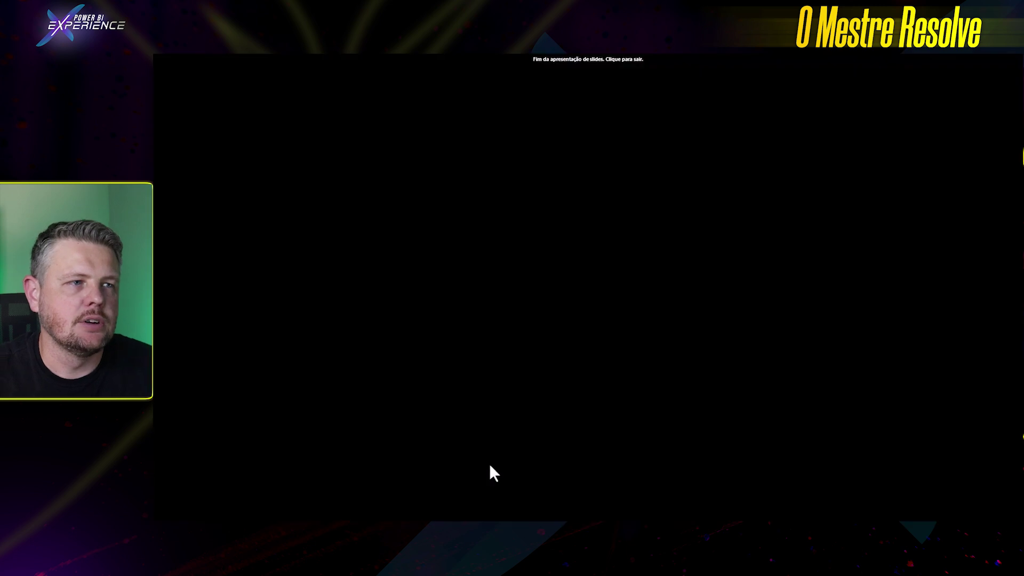
click(489, 472)
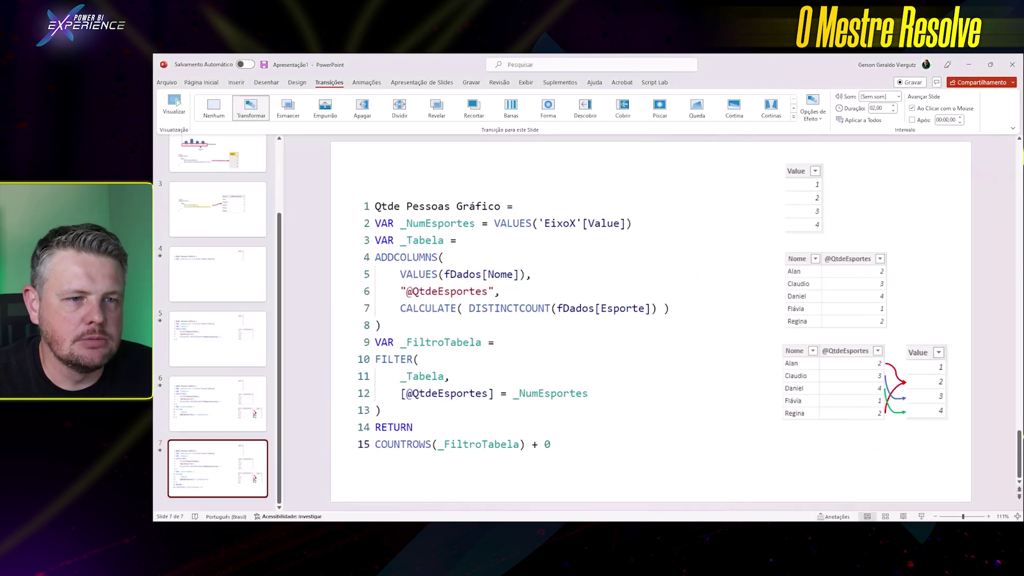
Switch to the SoluçãoFinal Power BI report and shift the Qtde Pessoas por Qtd Esportes chart farther left on the page
click(694, 532)
click(676, 491)
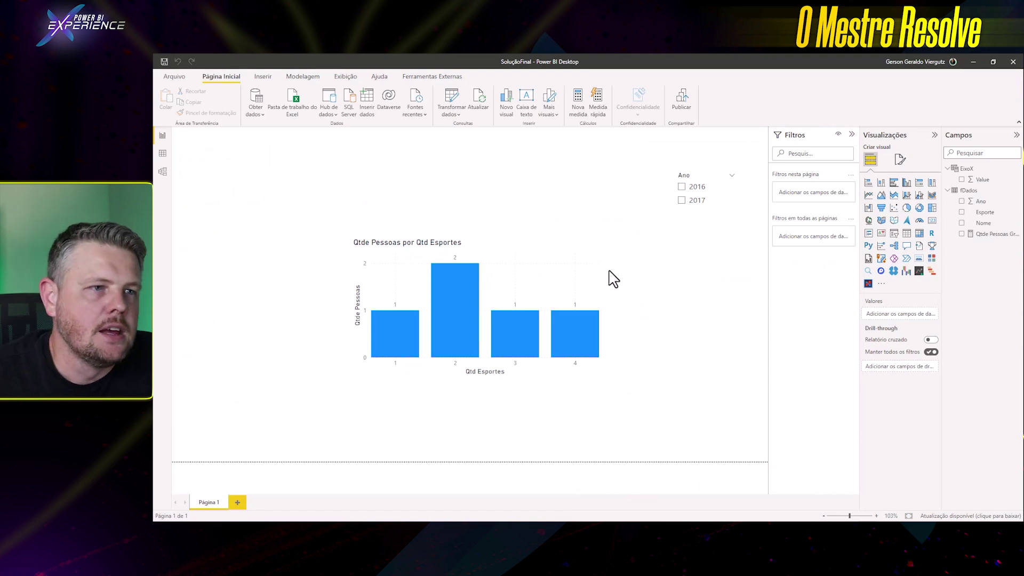
click(511, 252)
drag(510, 253, 446, 252)
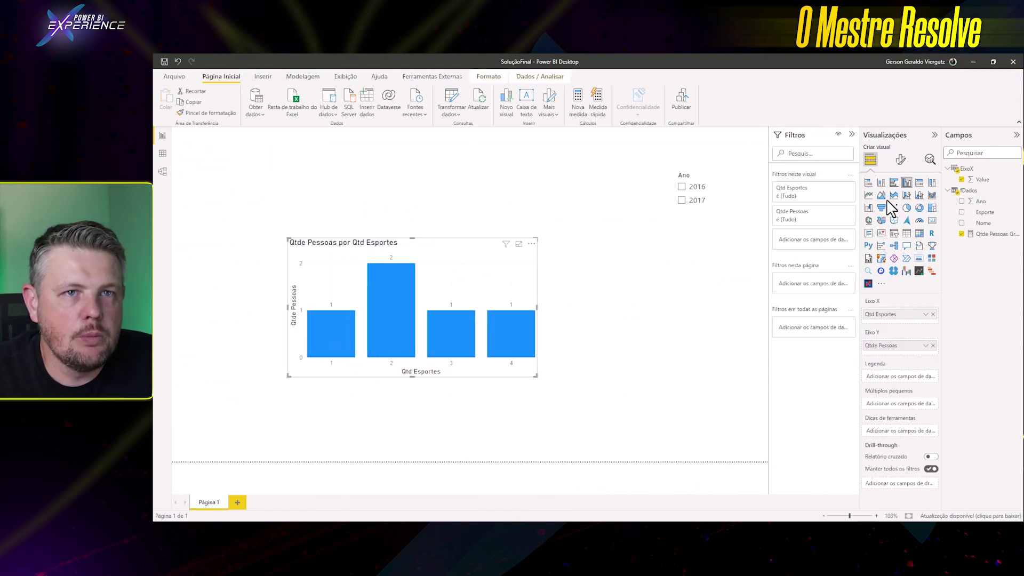
Review the EixoX table's formula and highlight its whole GENERATESERIES expression
click(968, 169)
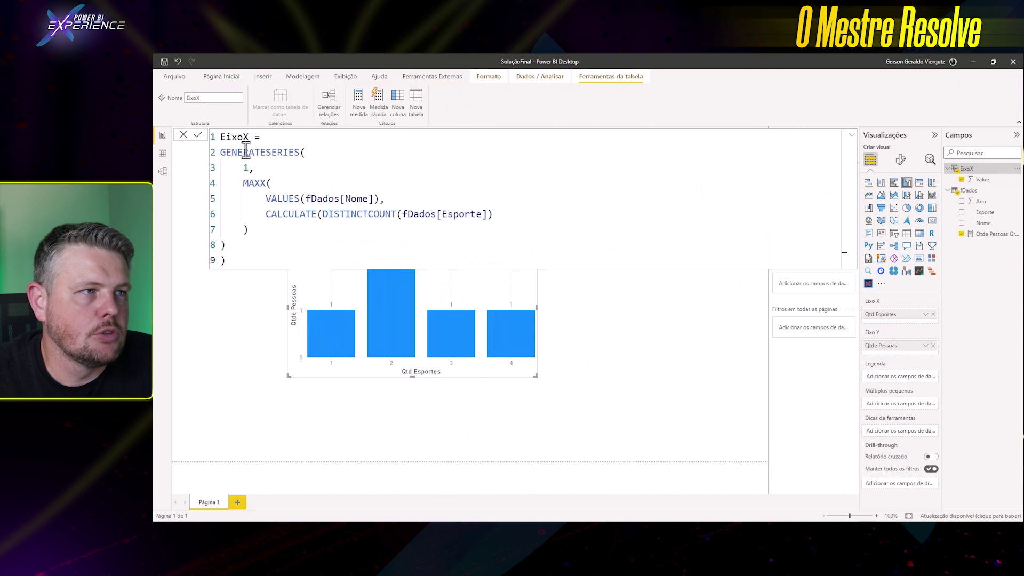
drag(220, 137, 249, 152)
drag(322, 191, 370, 256)
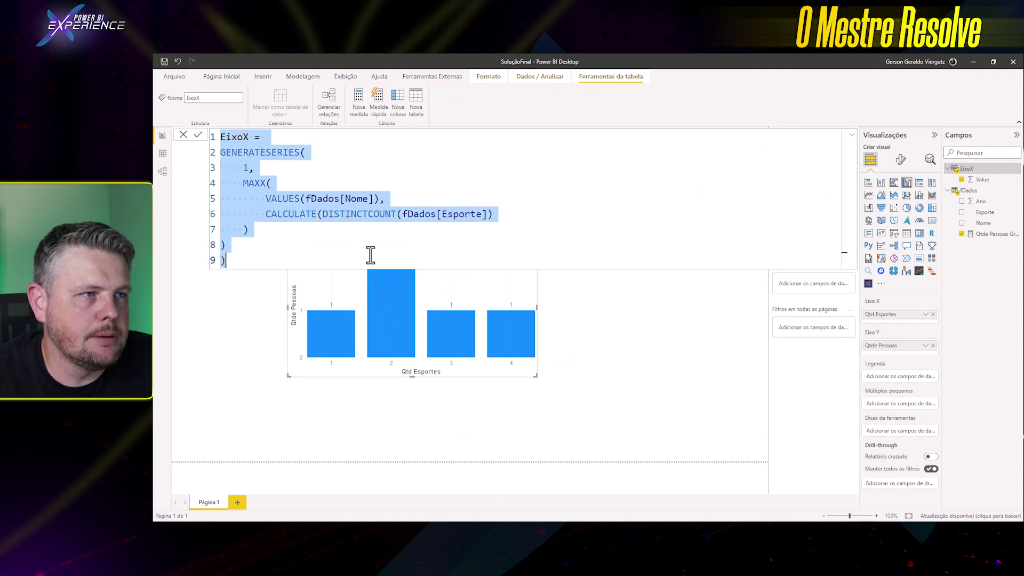
click(255, 249)
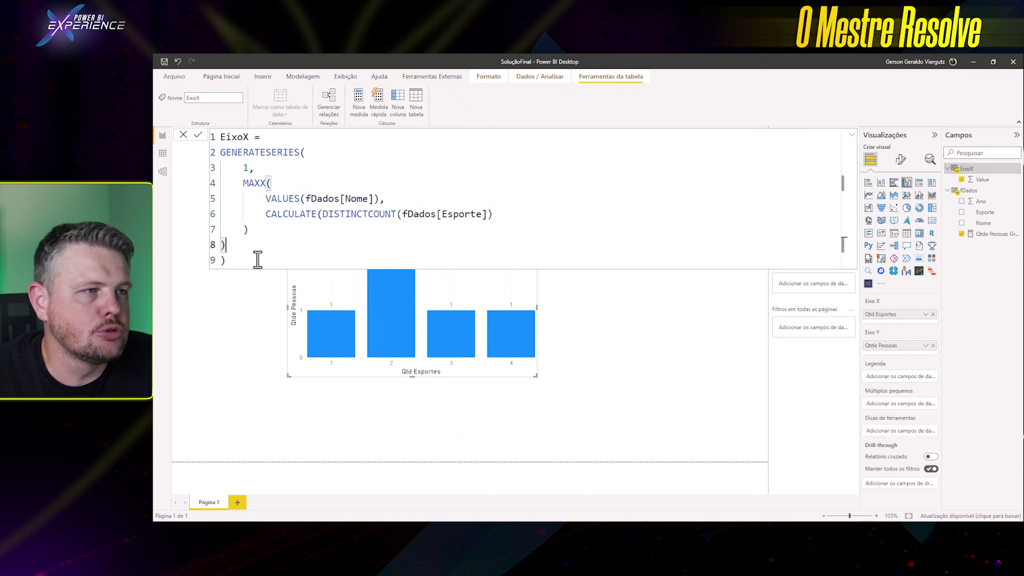
drag(242, 231, 220, 152)
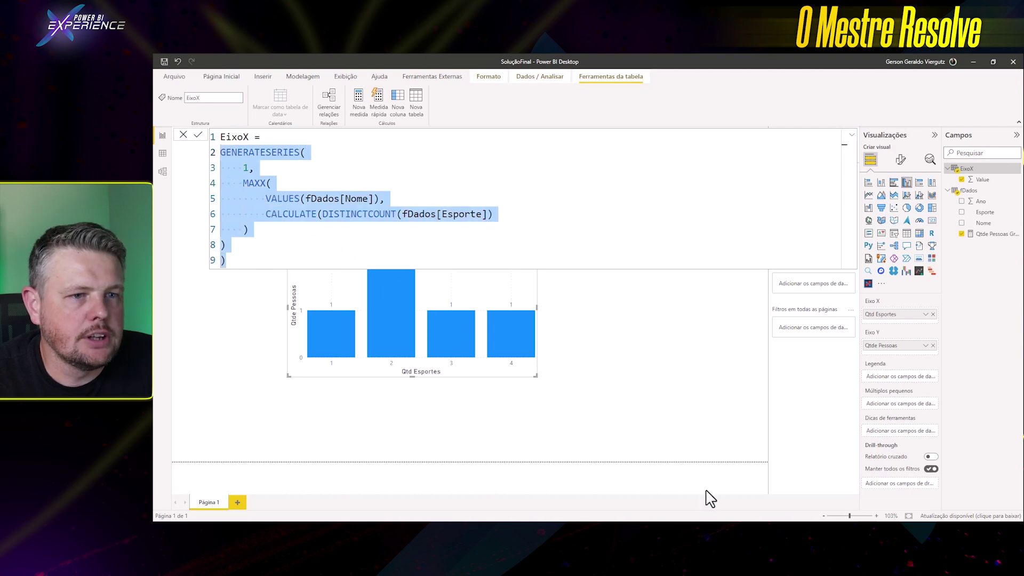
Switch to the Qtd_Pessoas_Eixo_Dinamico report and display the Max Pessoas por Esporte table's formula for comparison
click(695, 531)
click(724, 501)
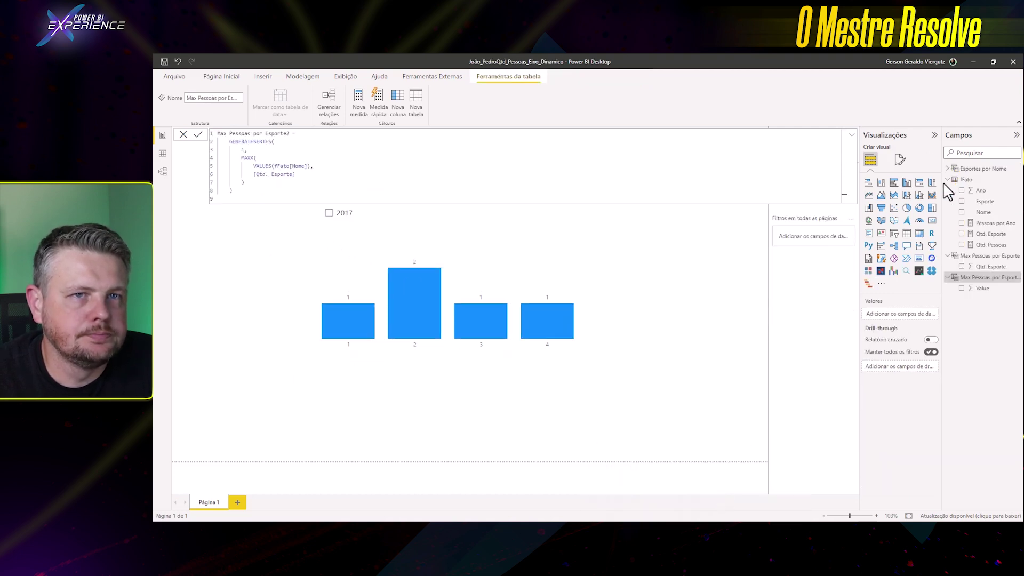
click(967, 256)
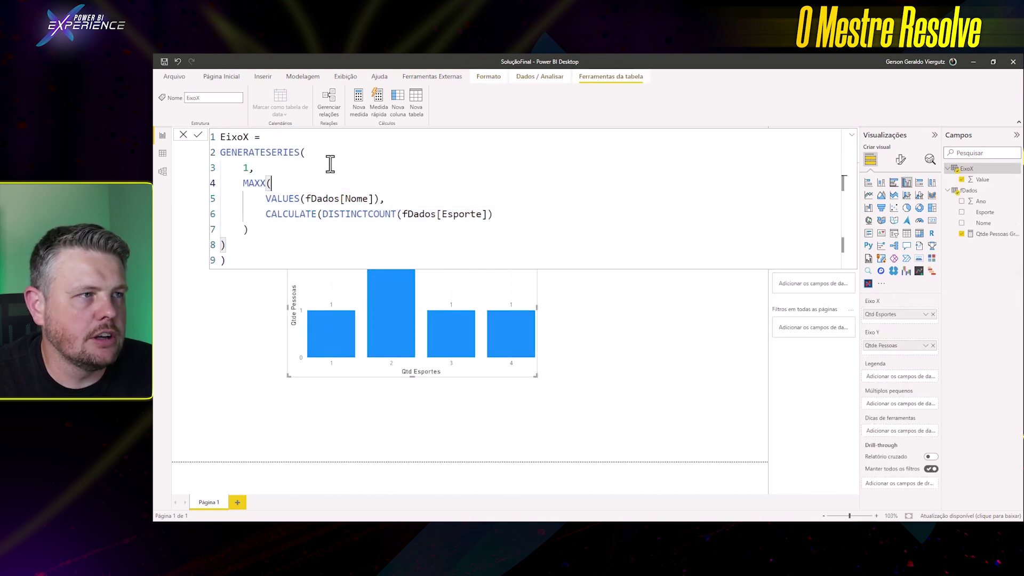
Examine the EixoX formula in SoluçãoFinal, from GENERATESERIES through the MAXX, VALUES and DISTINCTCOUNT parts
click(319, 149)
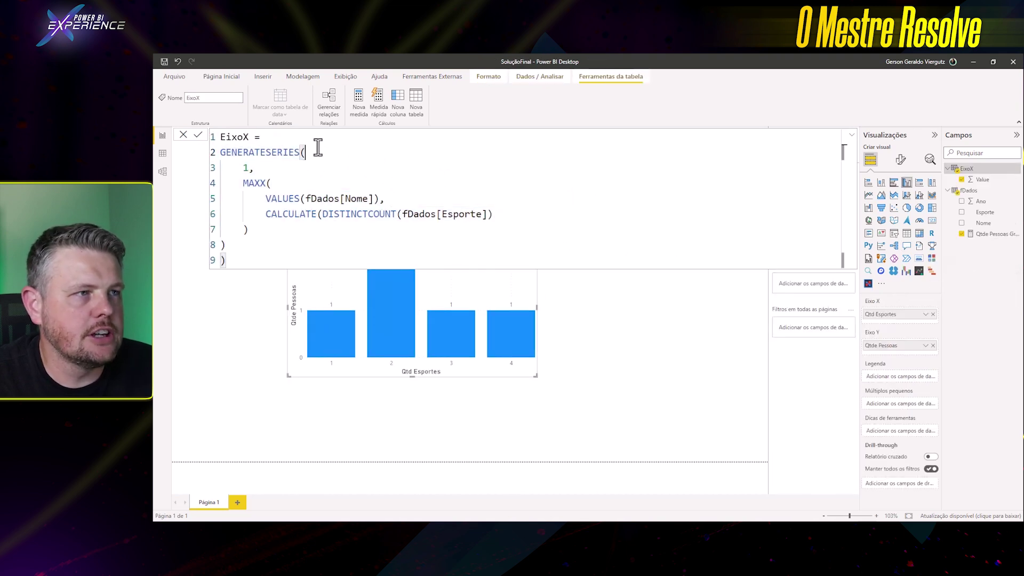
drag(233, 167, 303, 199)
click(347, 209)
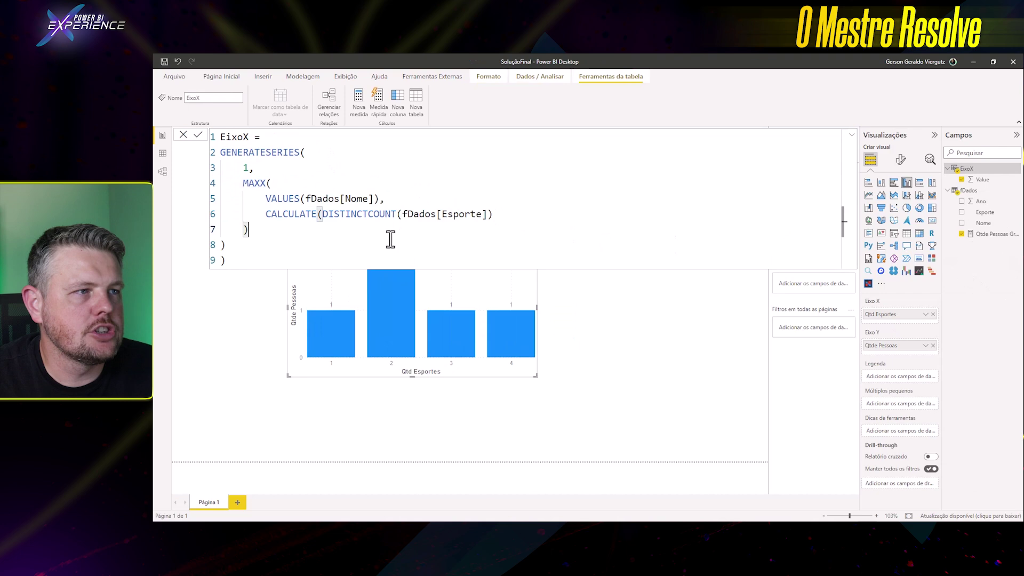
drag(377, 260, 203, 136)
click(352, 198)
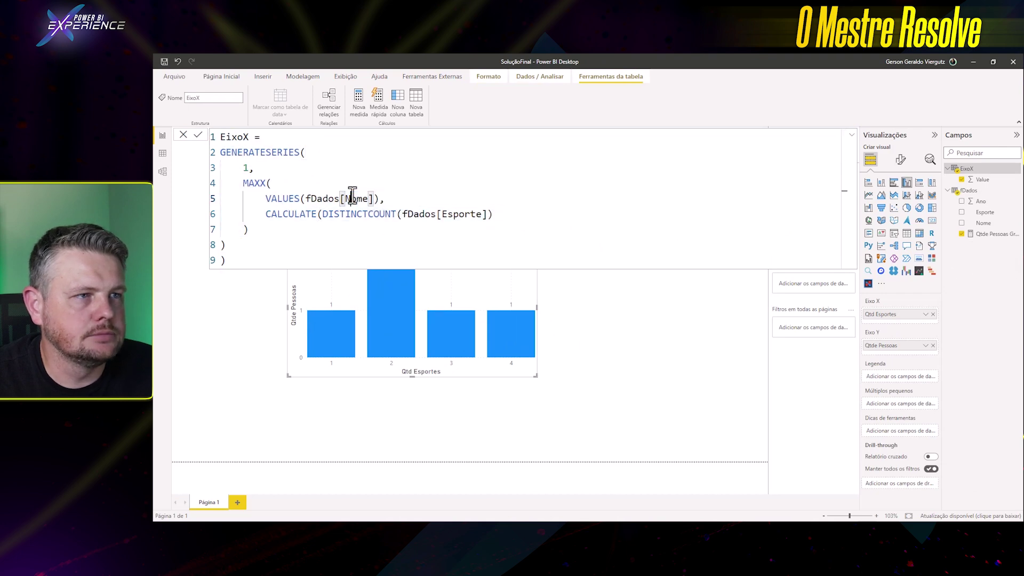
Show the EixoX table in Data view and outline its Value column with a red rectangle, clearing the annotations at the end
click(163, 154)
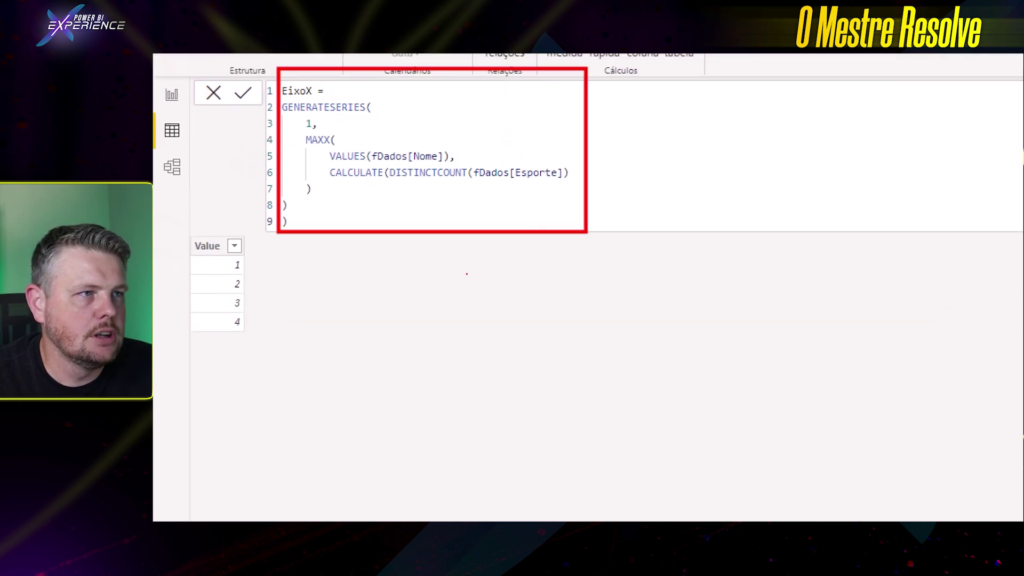
drag(189, 235, 241, 343)
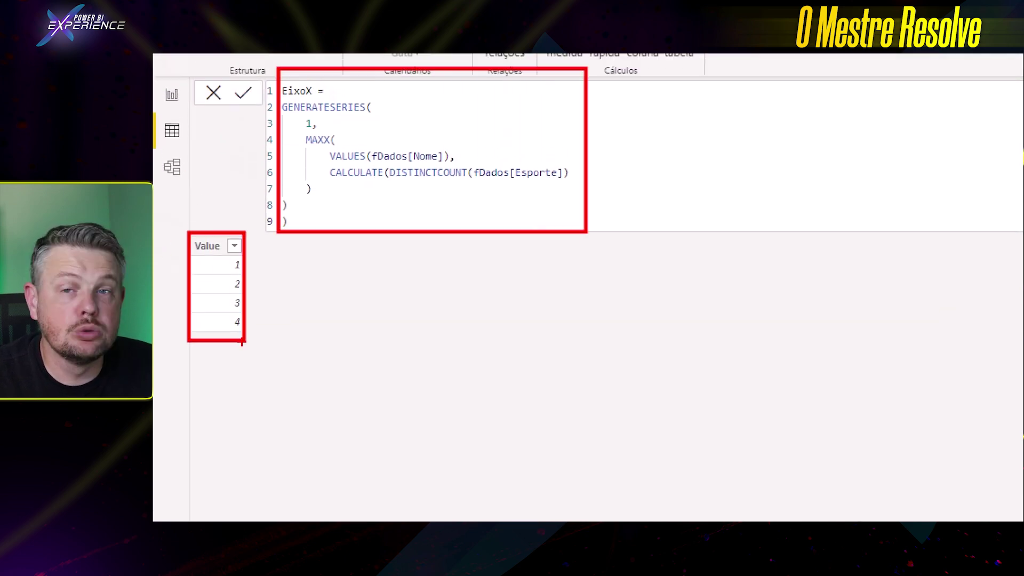
key(Escape)
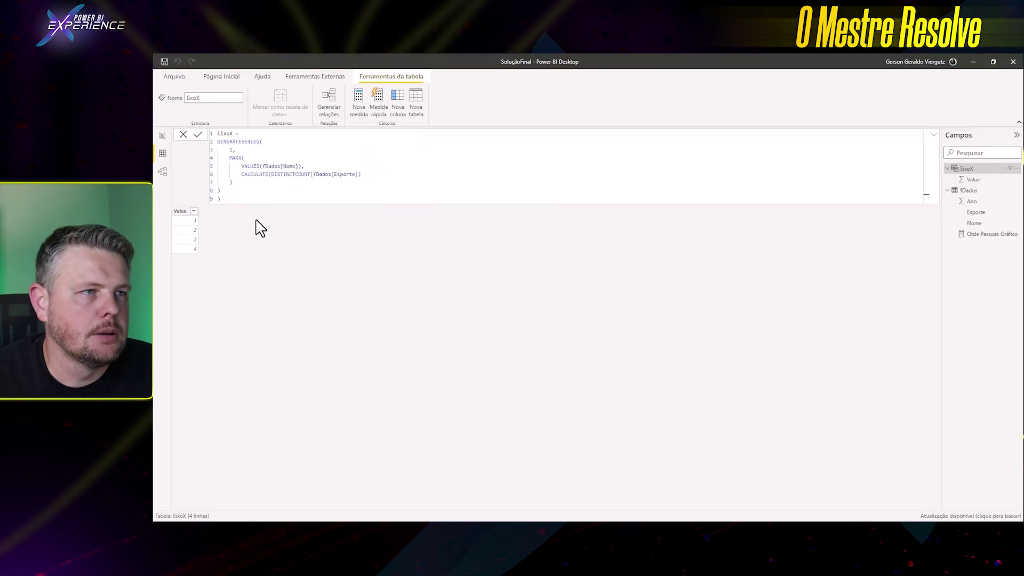
Review the Qtde Pessoas Gráfico measure's formula, highlighting the _NumEsportes variable and checking the ADDCOLUMNS block
scroll(409, 182, up, 5)
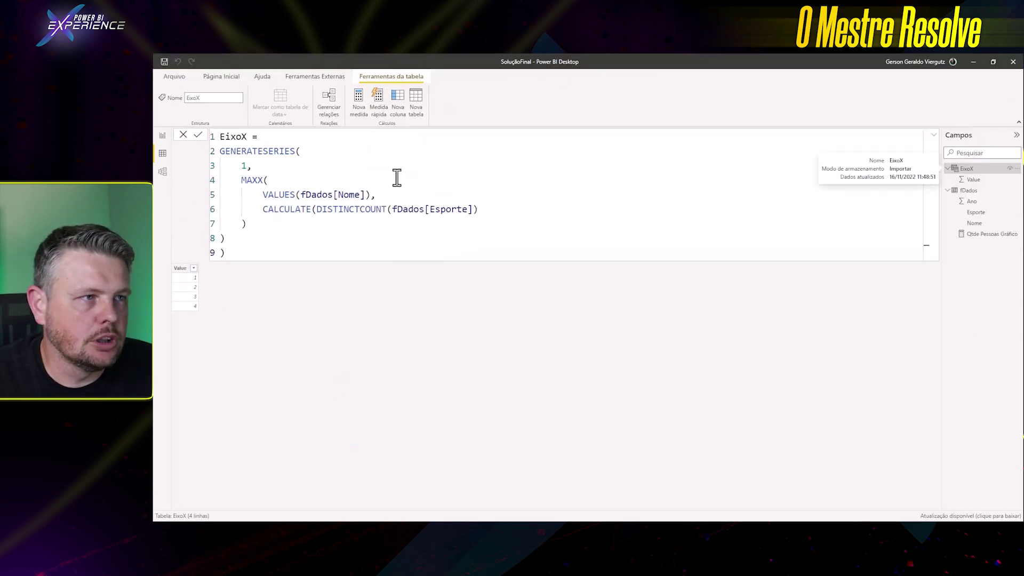
click(982, 235)
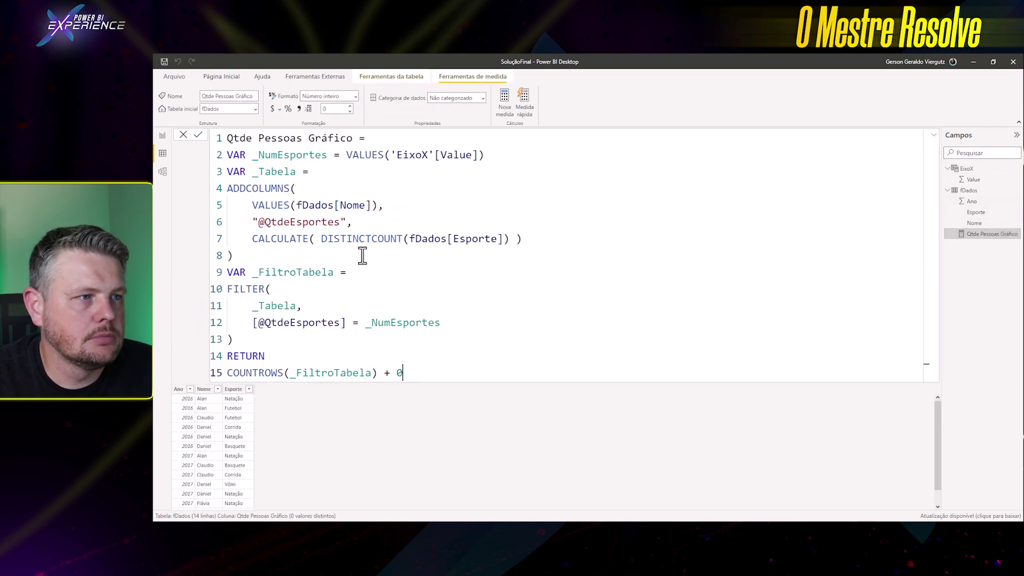
drag(286, 158, 469, 160)
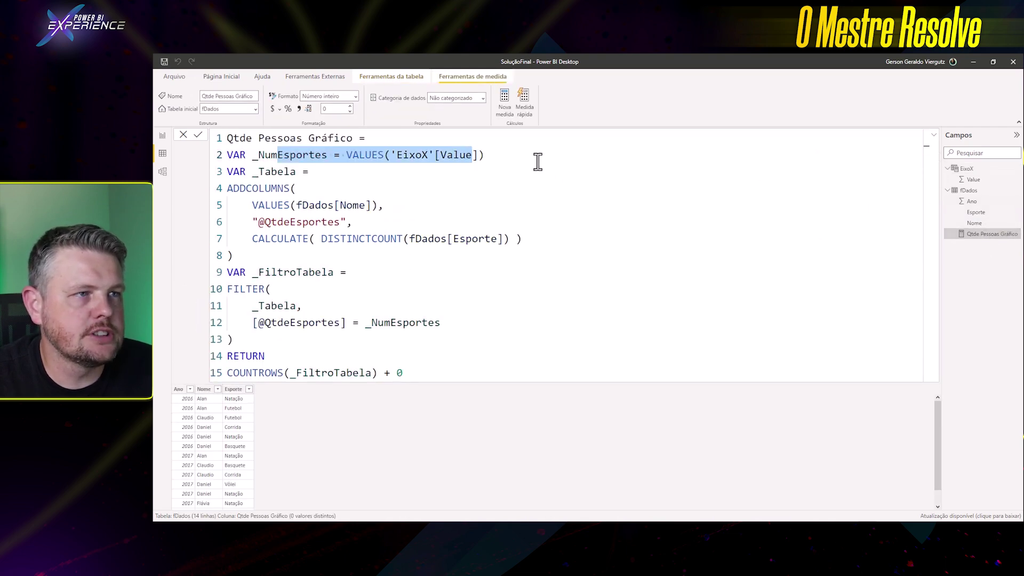
click(301, 186)
click(457, 228)
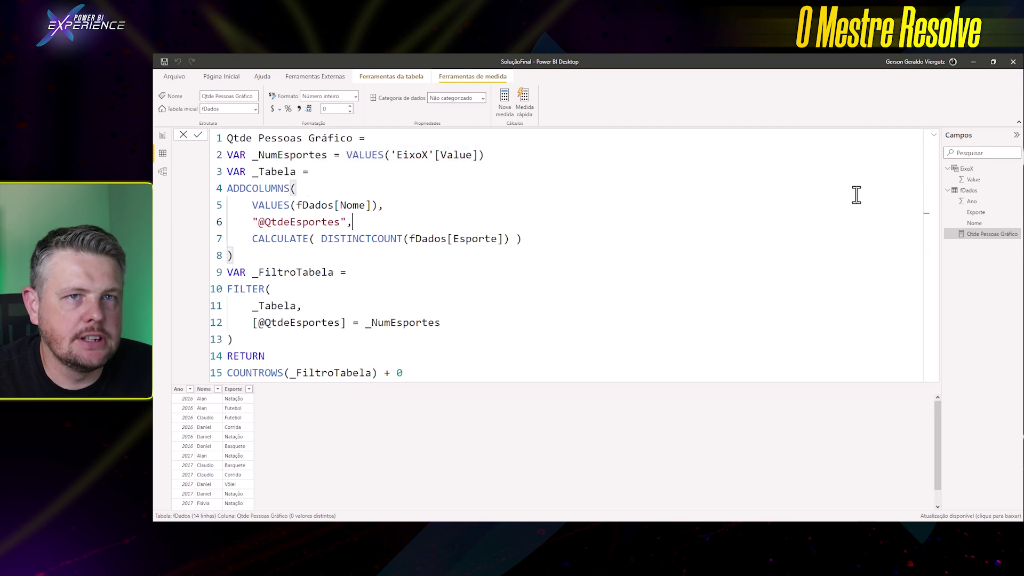
Compare the SoluçãoFinal report's chart filtered by Ano 2016, by 2017 and with no year selected, leaving the filter cleared
click(163, 137)
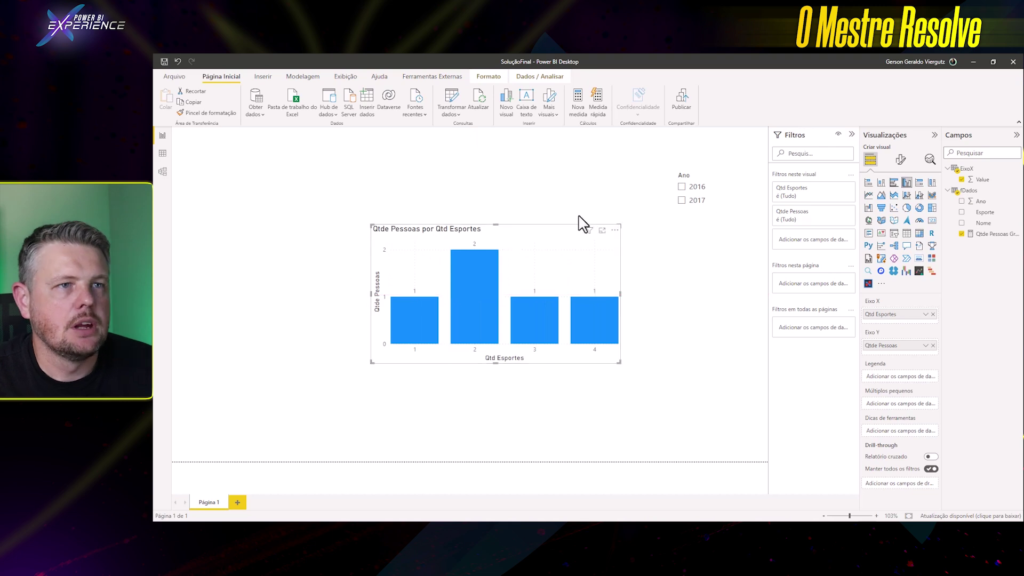
click(681, 187)
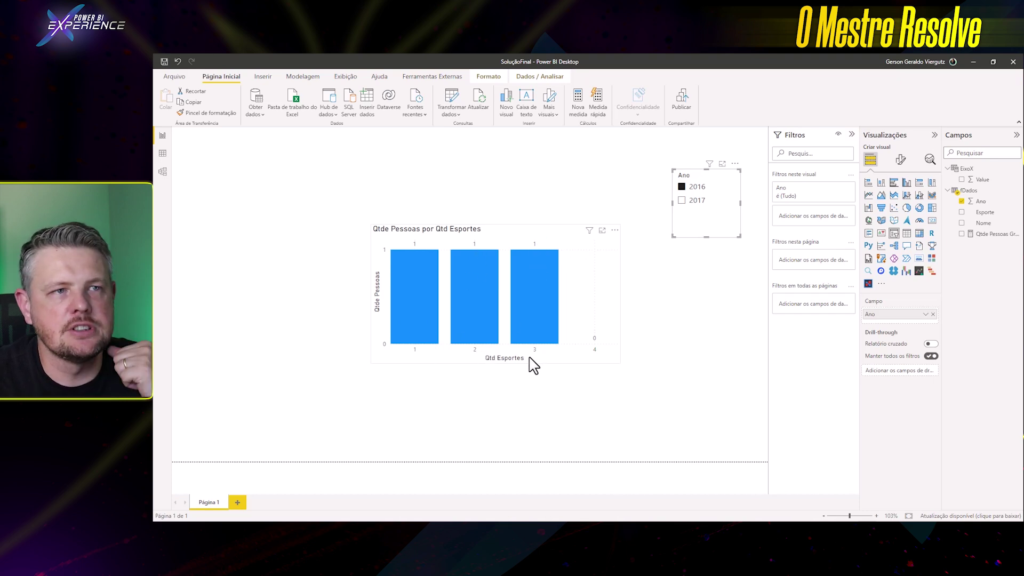
click(685, 202)
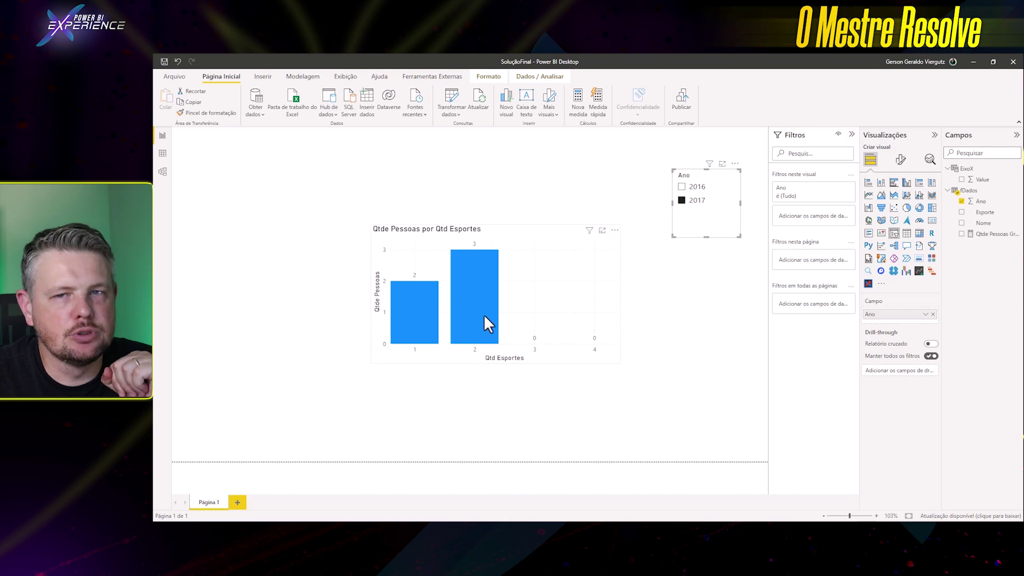
click(697, 203)
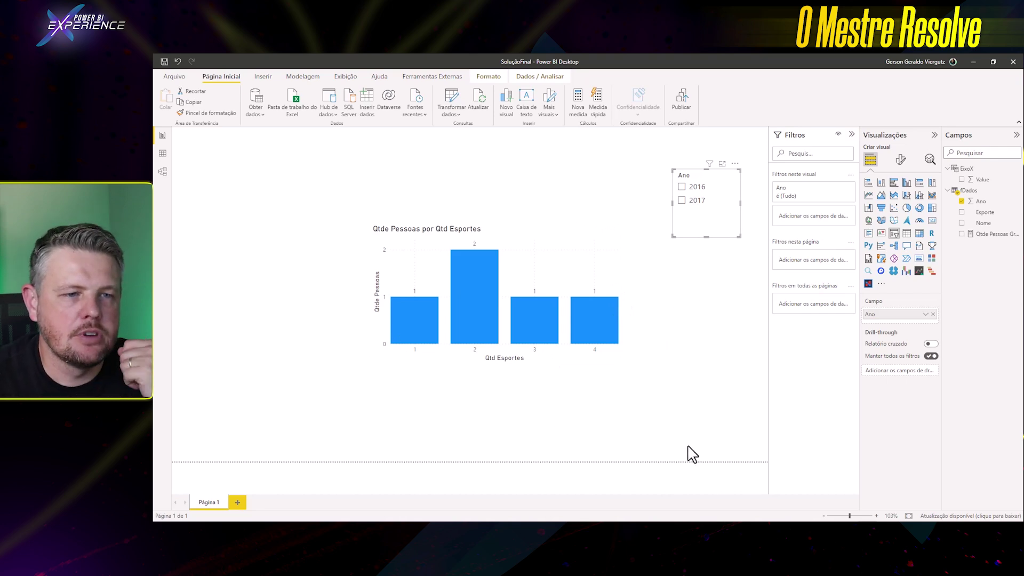
Return to the Qtd_Pessoas_Eixo_Dinamico report and dismiss the table formula to show the full chart page
mouse_move(695, 528)
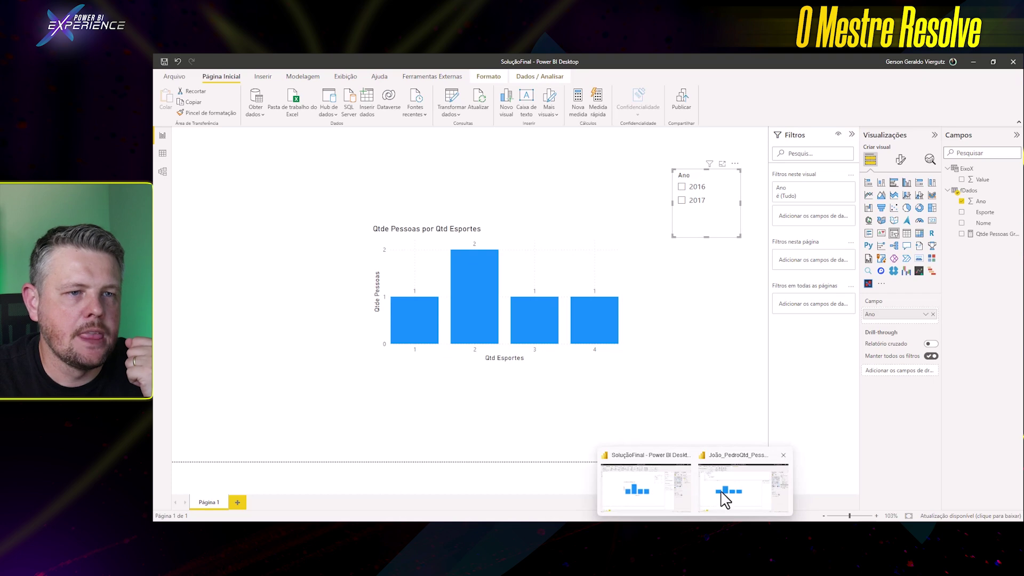
click(722, 493)
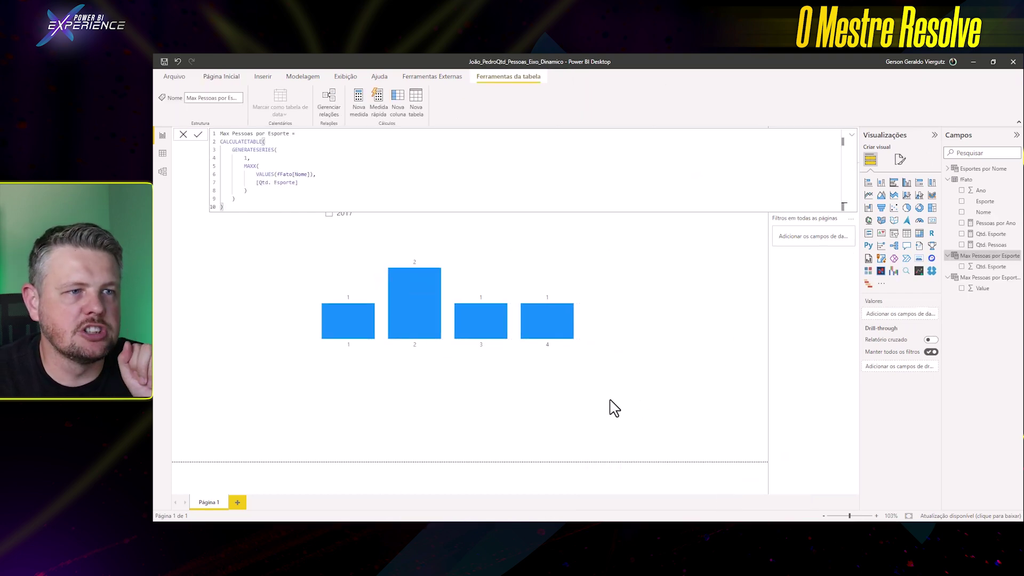
click(602, 344)
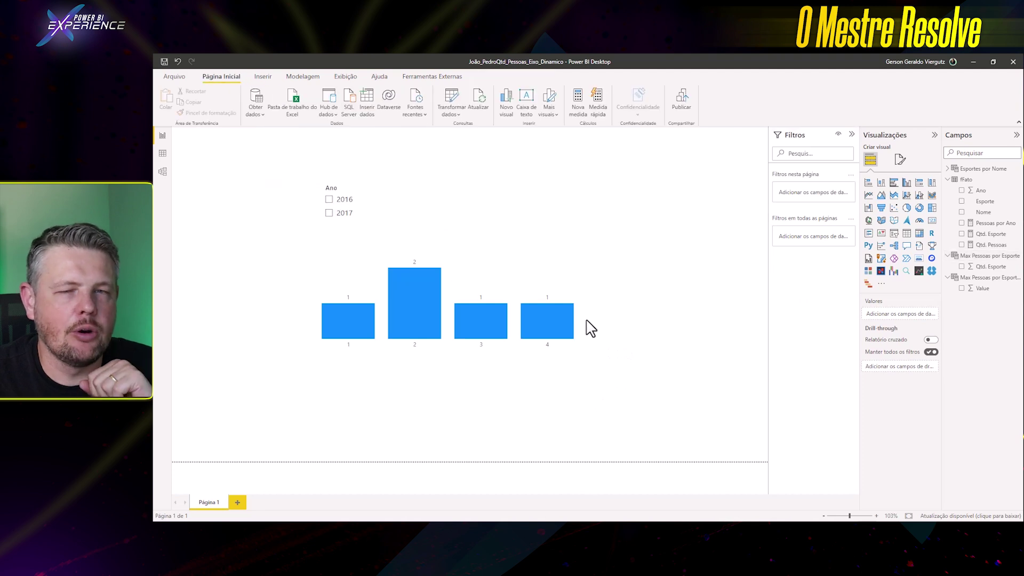